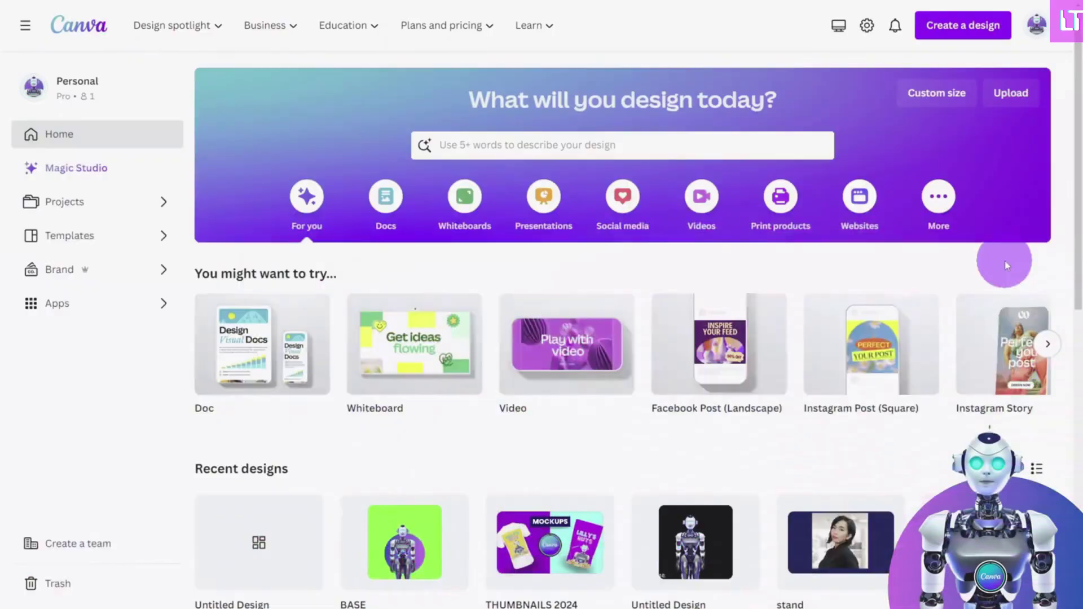
# Create a new custom-size 500 × 500 px design and bring up the Photos library.
pyautogui.click(958, 25)
pyautogui.click(794, 459)
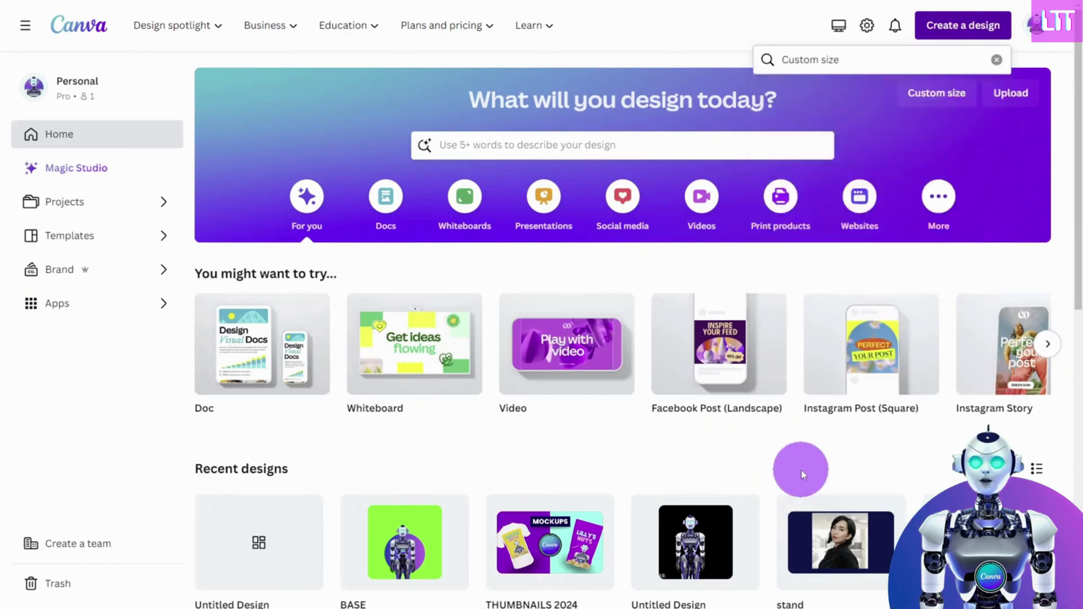
pyautogui.write('500')
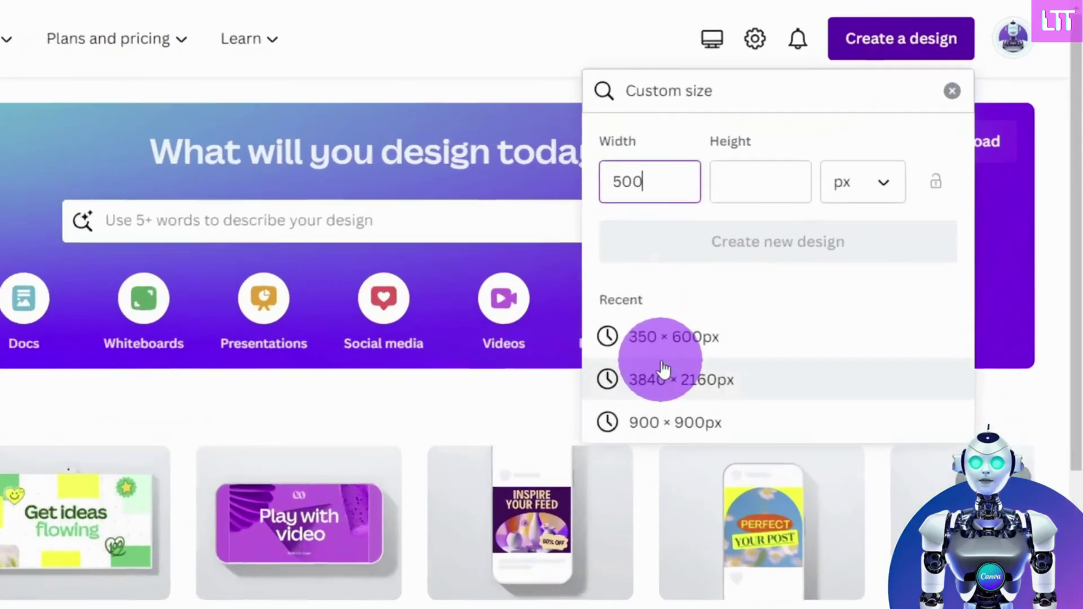
pyautogui.press('Tab')
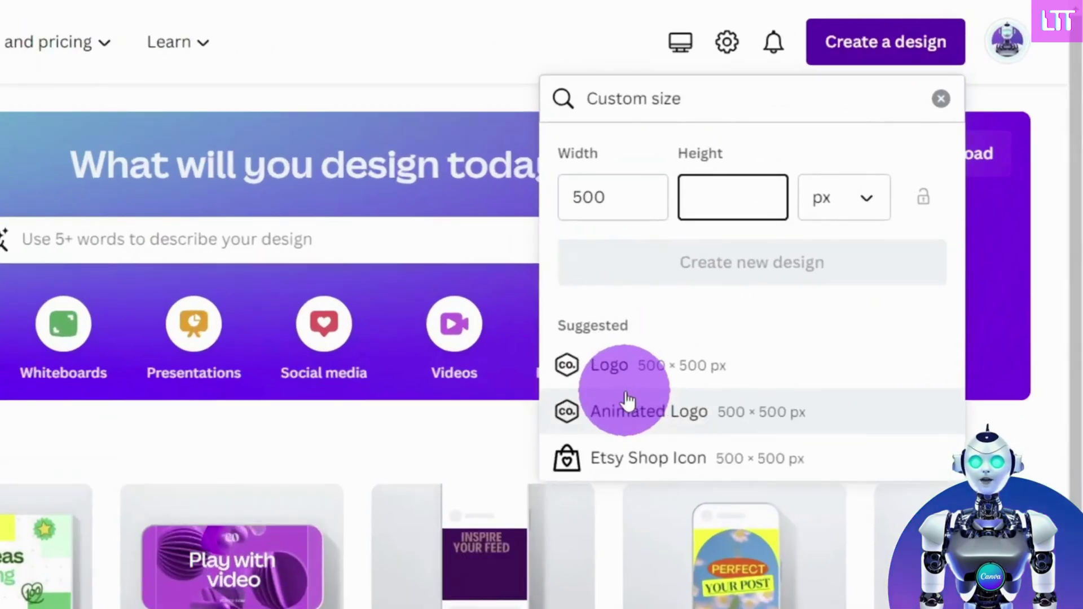
pyautogui.write('500')
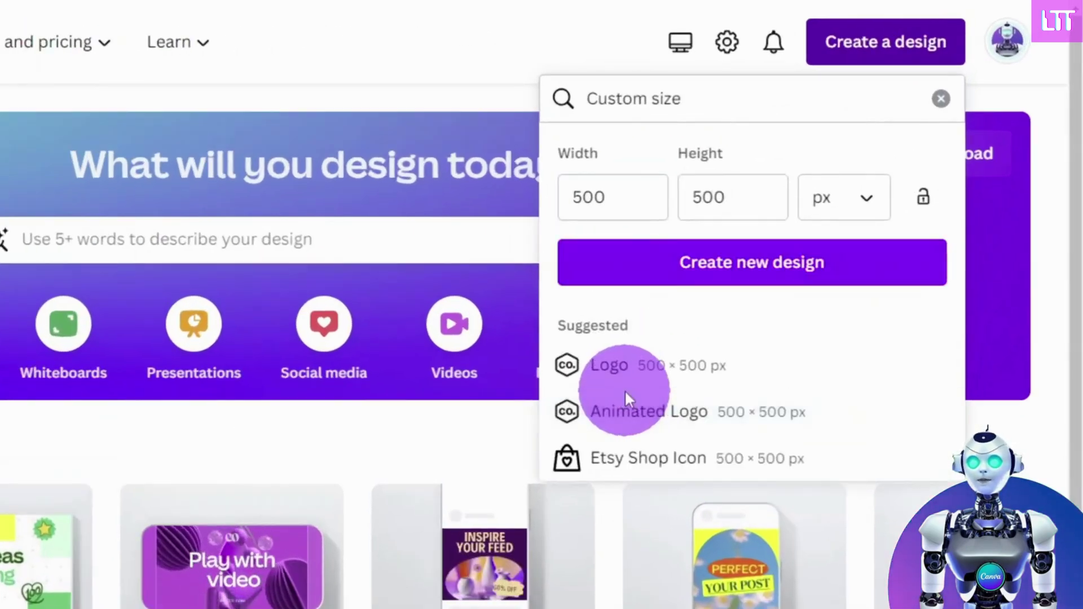
pyautogui.press('Return')
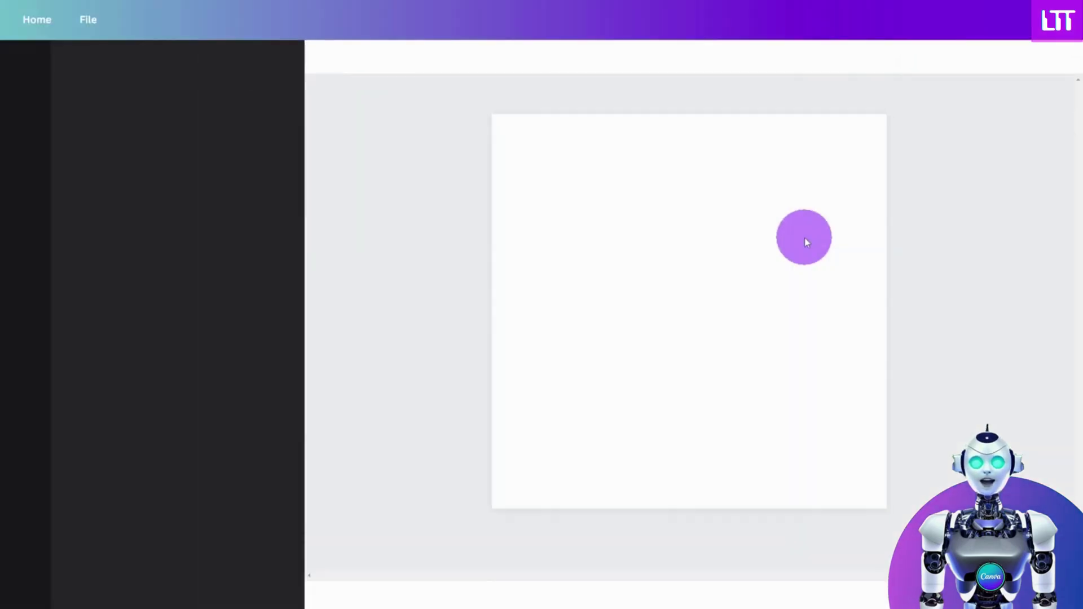
pyautogui.click(25, 482)
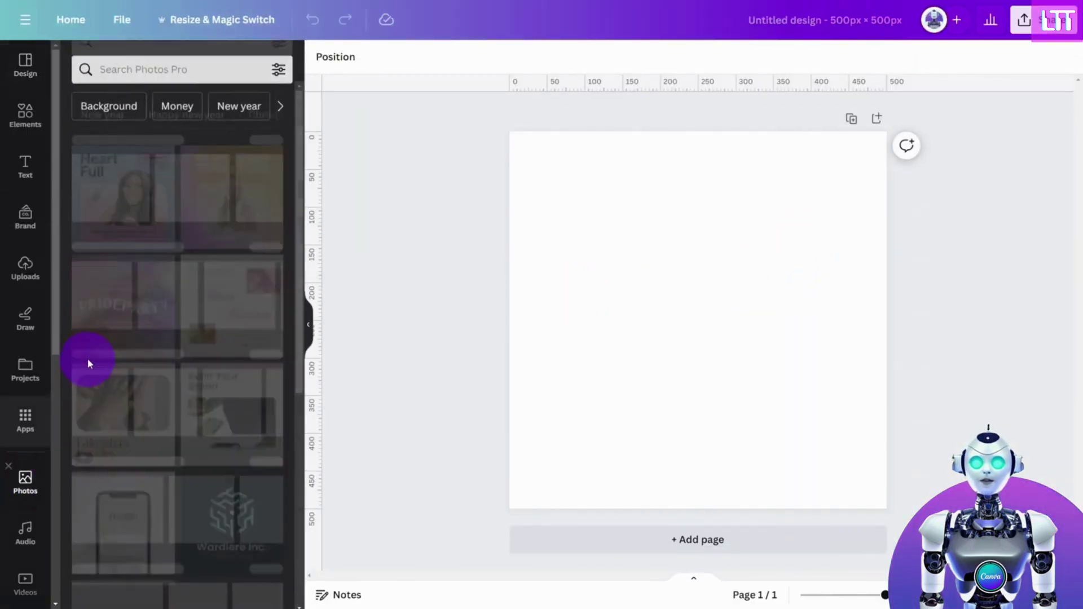
# Add the recently used woman's photo and strip its background with BG Remover.
pyautogui.click(92, 189)
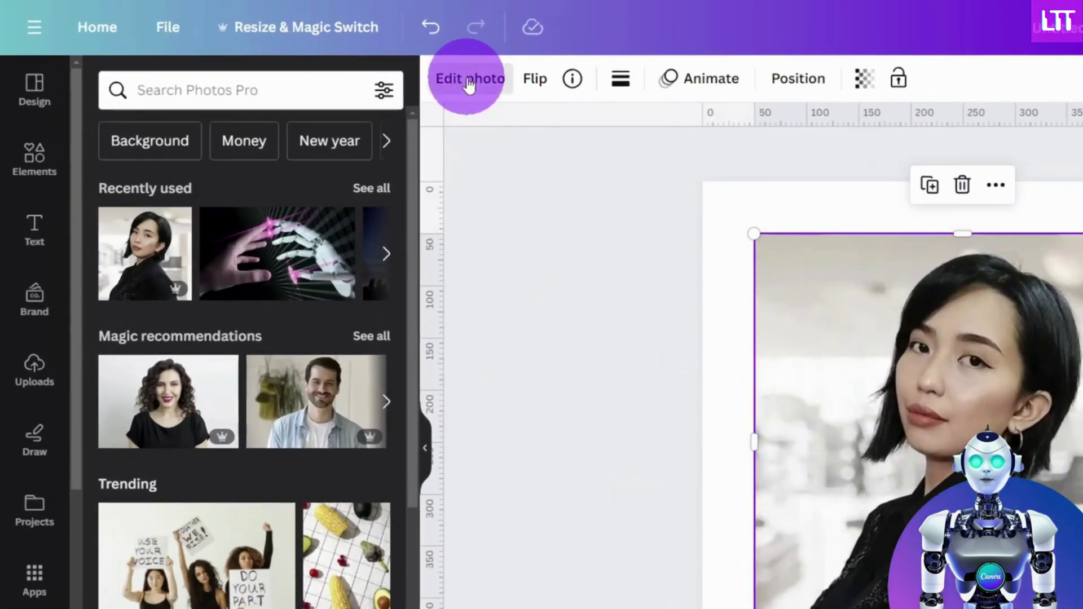
pyautogui.click(468, 81)
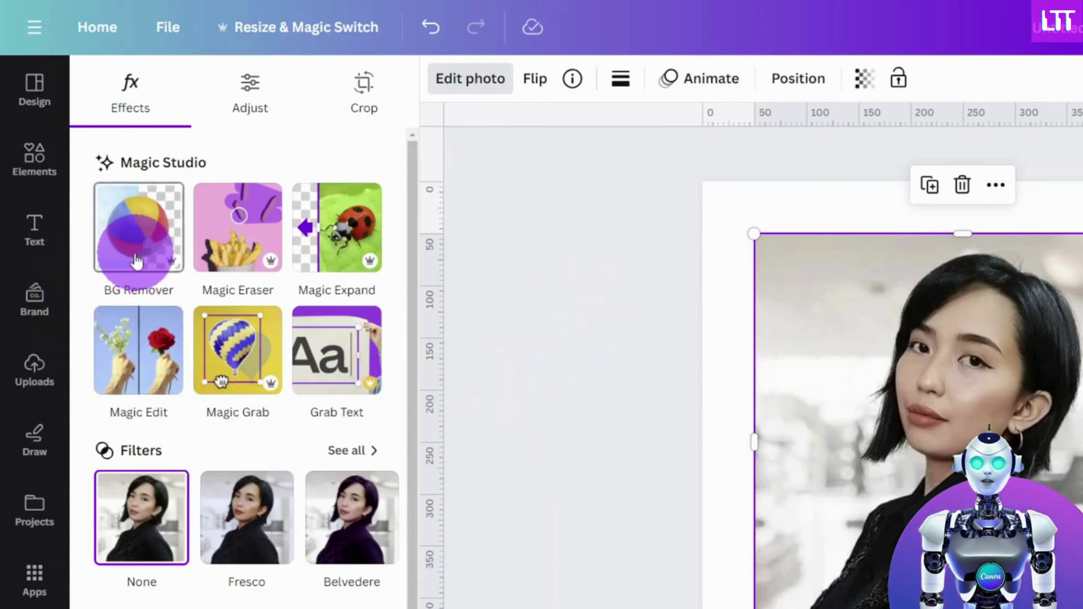
pyautogui.click(144, 222)
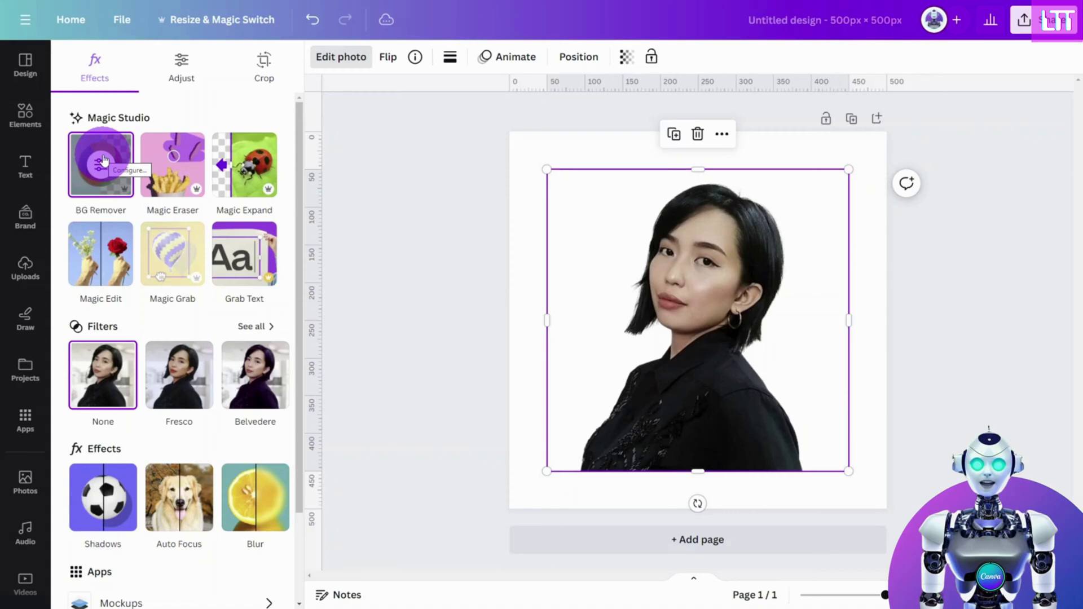
# Search Elements for 'CIRCLE' and add the thick ring graphic from Graphics.
pyautogui.click(25, 115)
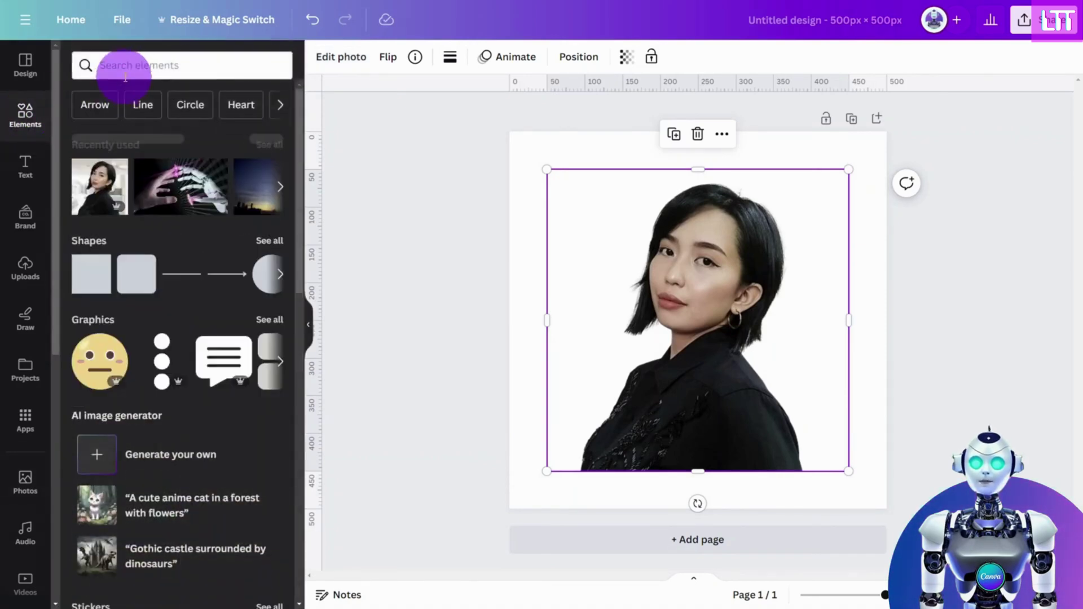
pyautogui.click(122, 68)
pyautogui.write('CIRCLE')
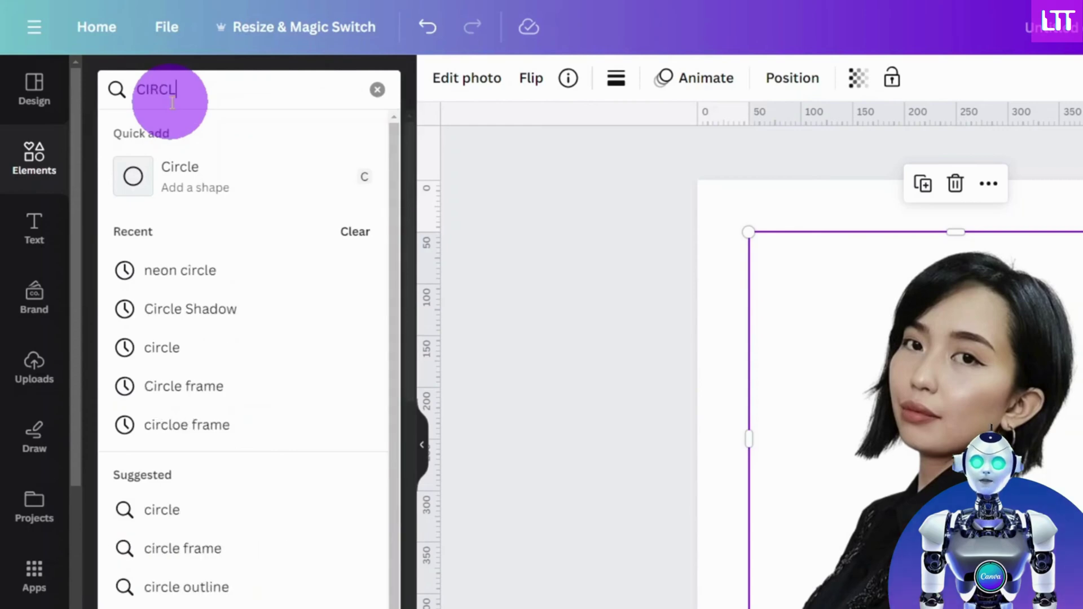
pyautogui.press('Return')
pyautogui.click(180, 149)
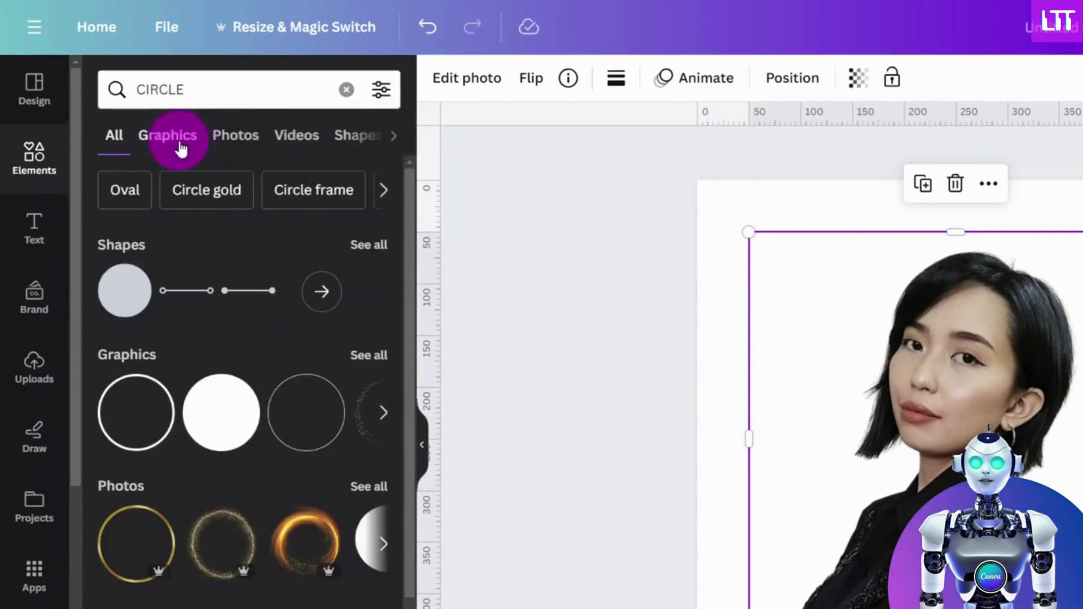
pyautogui.click(321, 401)
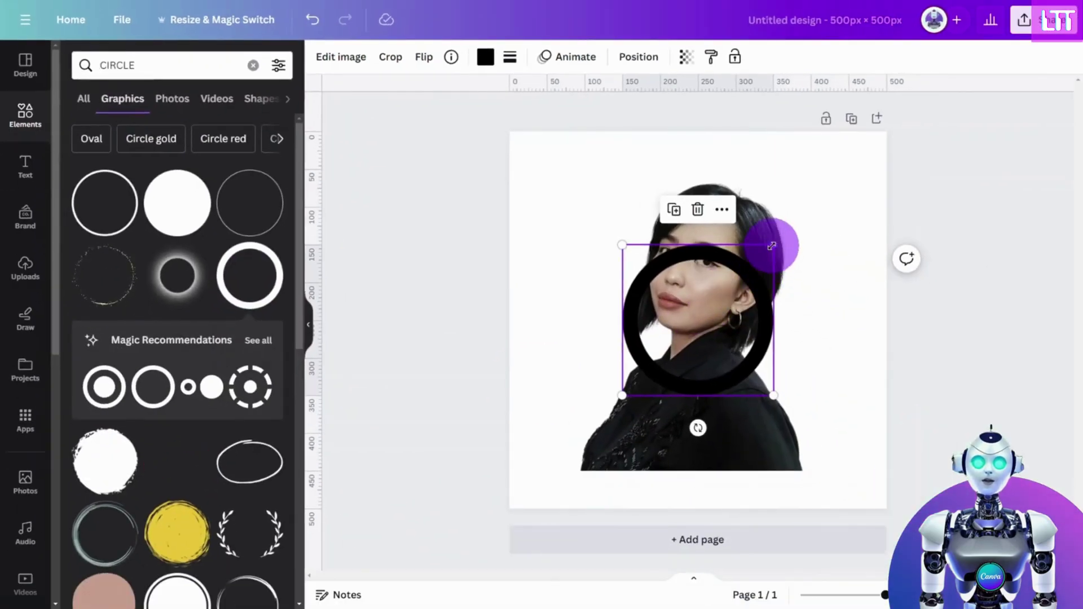
# Enlarge the ring to 356 px around the face and colour it purple.
pyautogui.moveTo(772, 244); pyautogui.dragTo(824, 169)
pyautogui.click(484, 63)
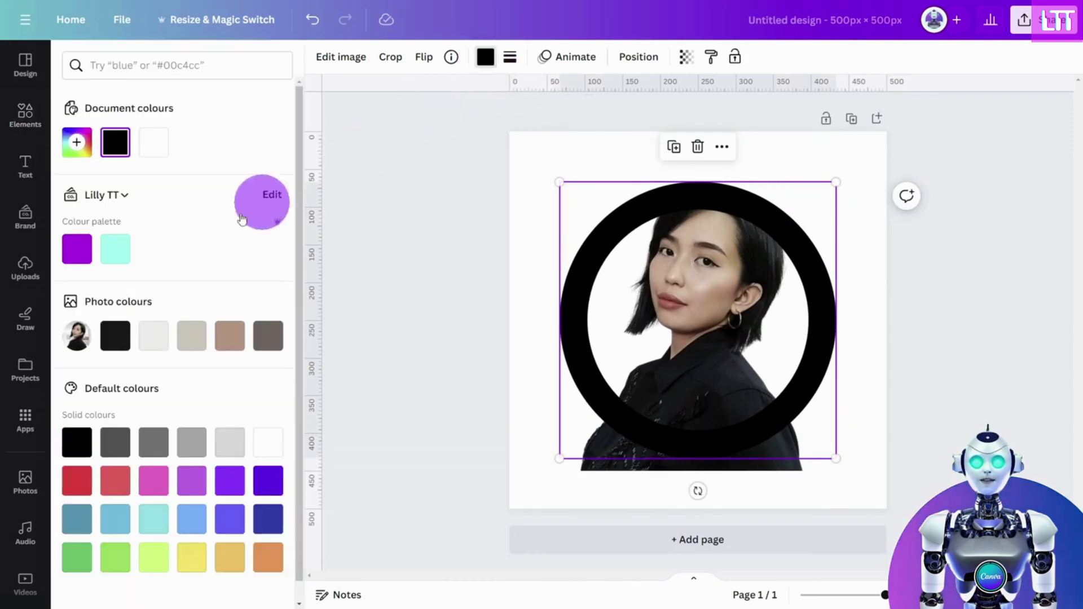
pyautogui.click(77, 249)
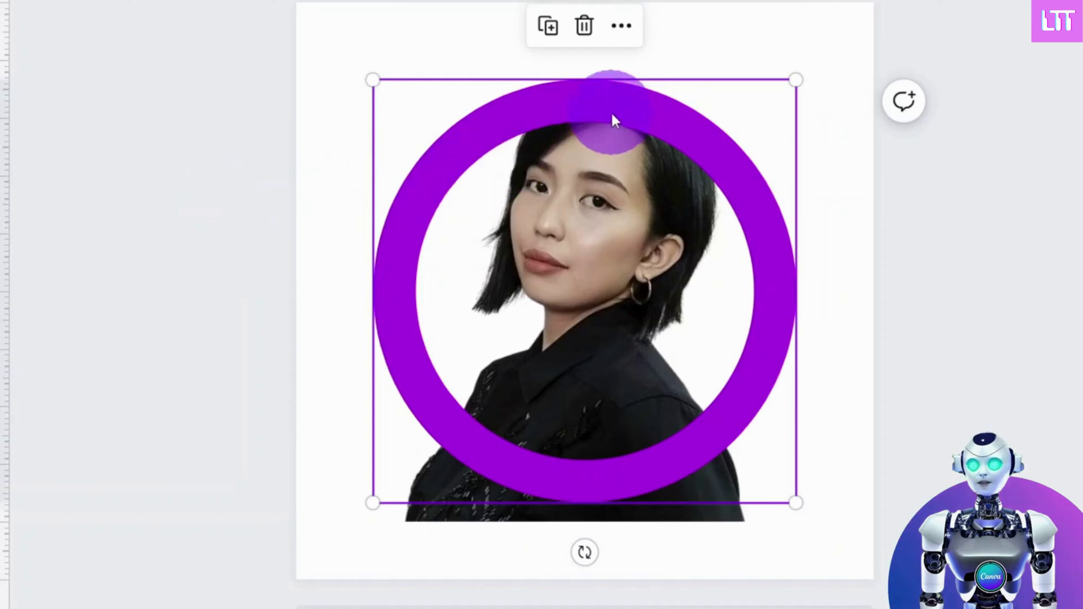
# Copy the purple ring and paste a duplicate of it.
pyautogui.rightClick(716, 208)
pyautogui.click(680, 147)
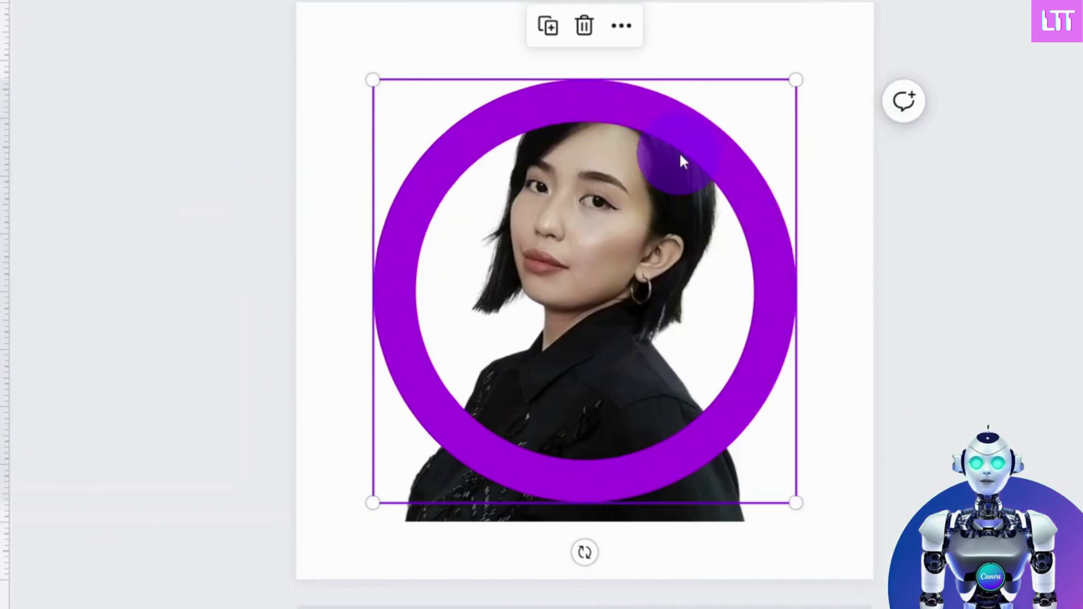
pyautogui.rightClick(656, 121)
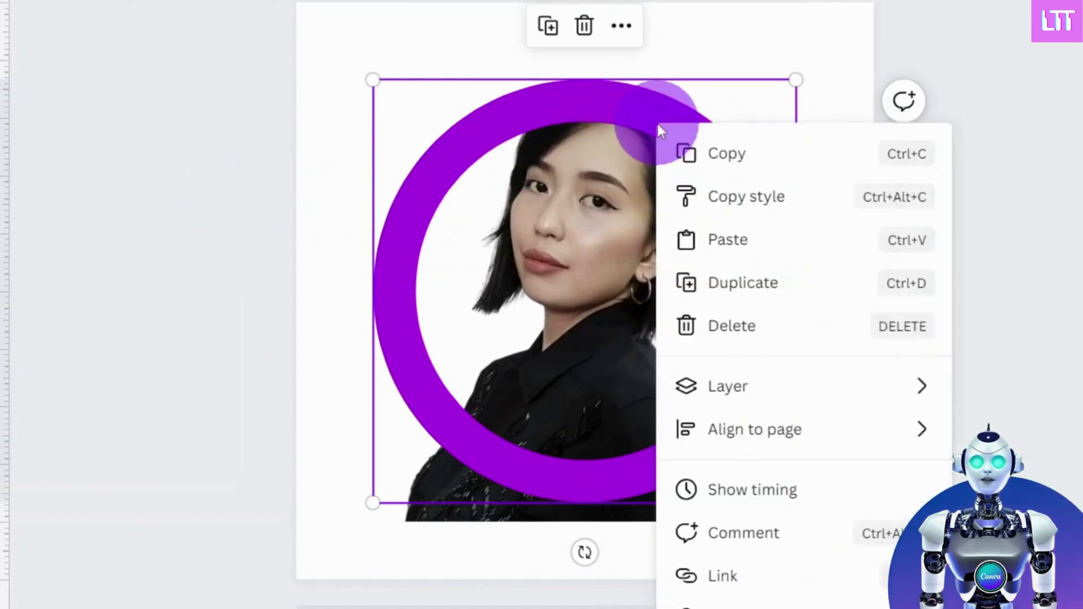
pyautogui.click(722, 241)
# Centre the duplicate ring on the original and crop it to its lower half.
pyautogui.moveTo(757, 201); pyautogui.dragTo(746, 179)
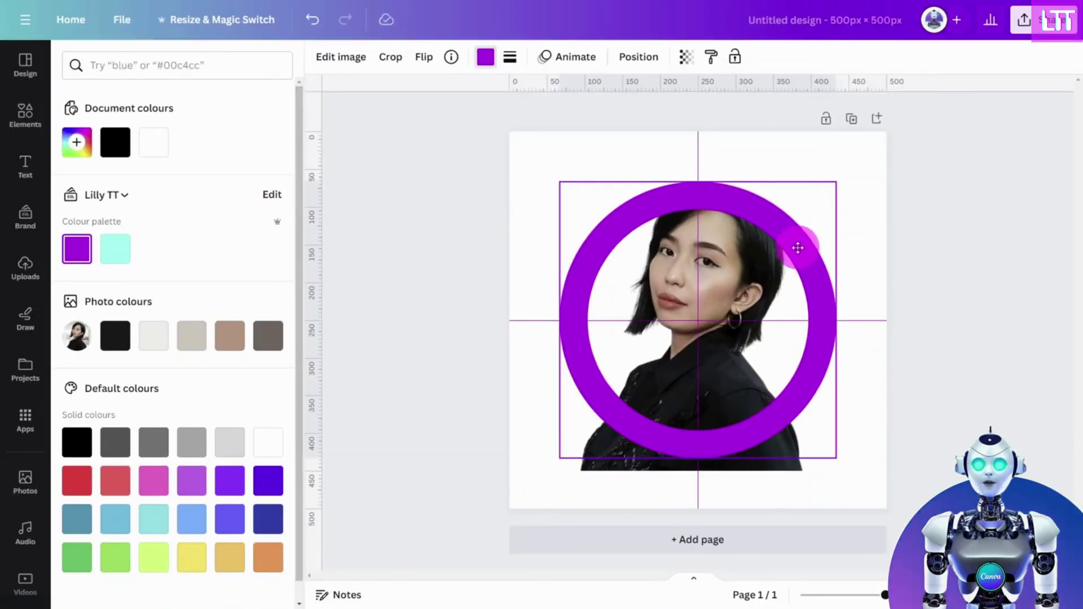
pyautogui.moveTo(798, 248); pyautogui.dragTo(797, 243)
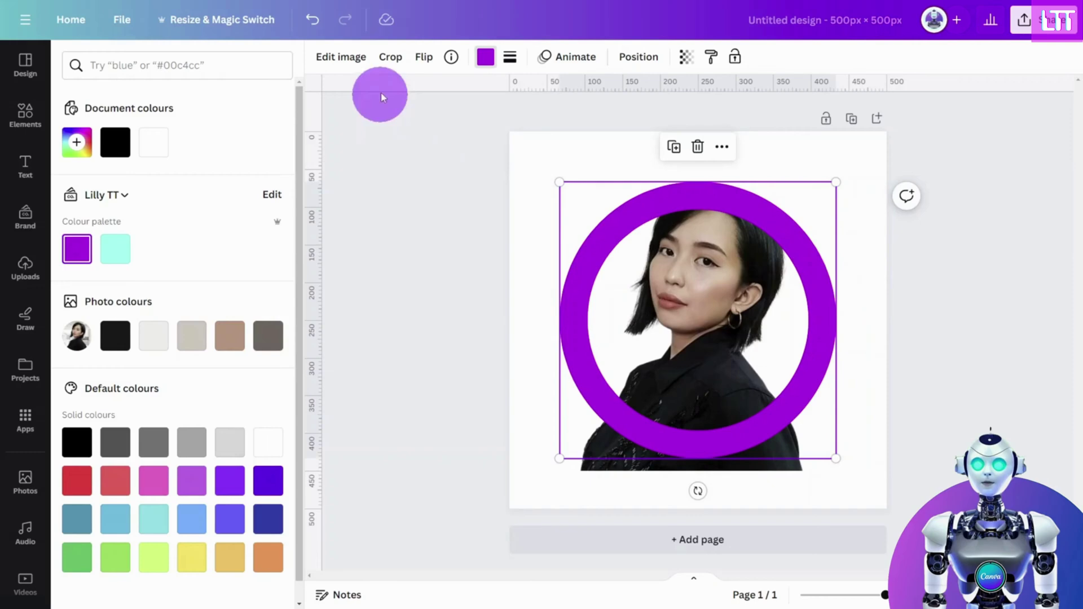
pyautogui.click(391, 62)
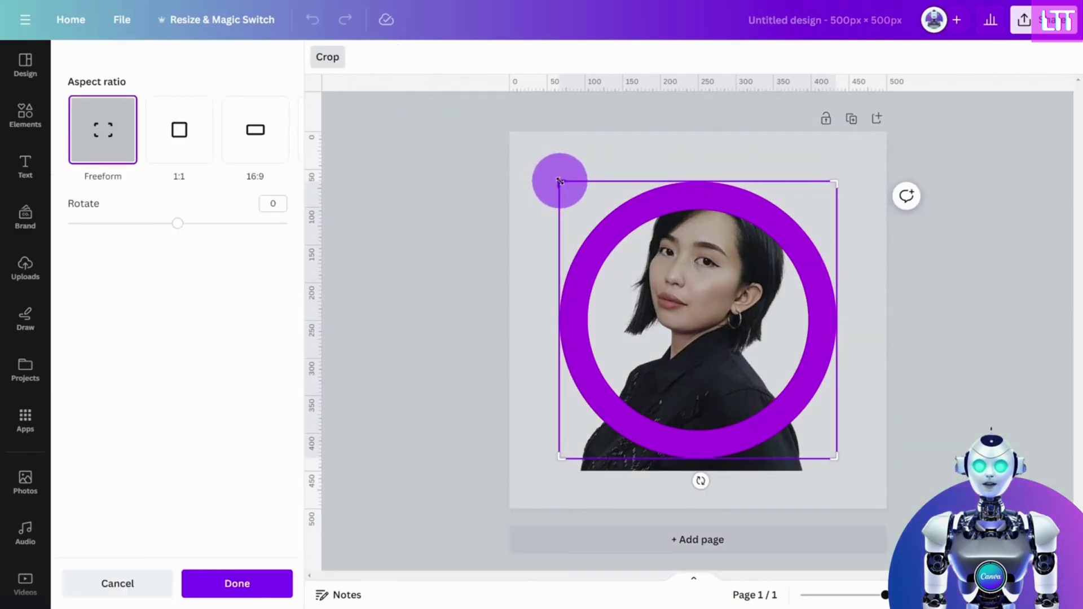
pyautogui.moveTo(560, 181); pyautogui.dragTo(545, 314)
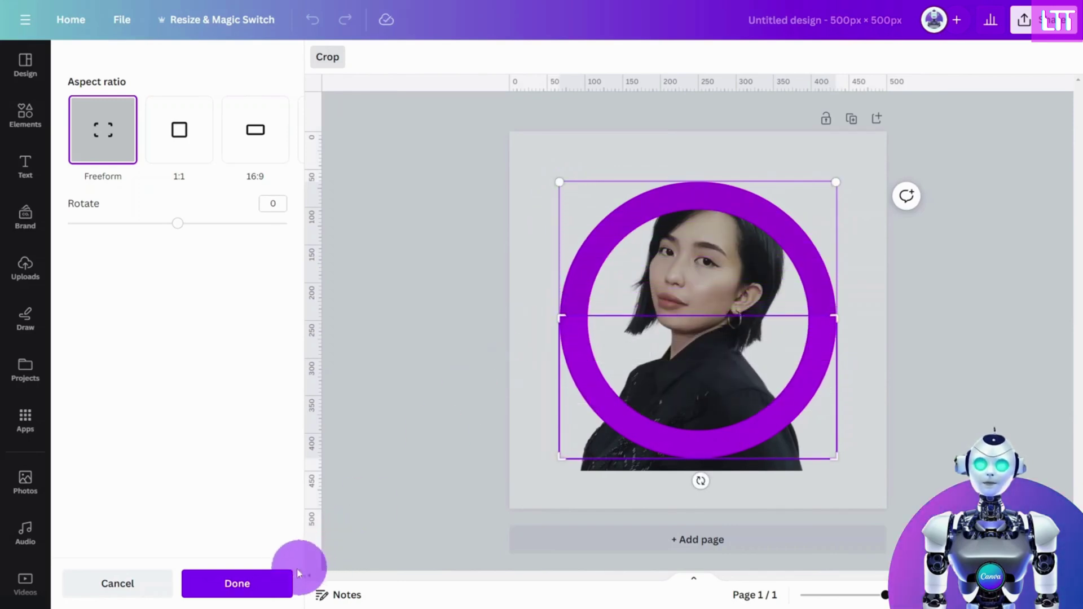
pyautogui.click(278, 580)
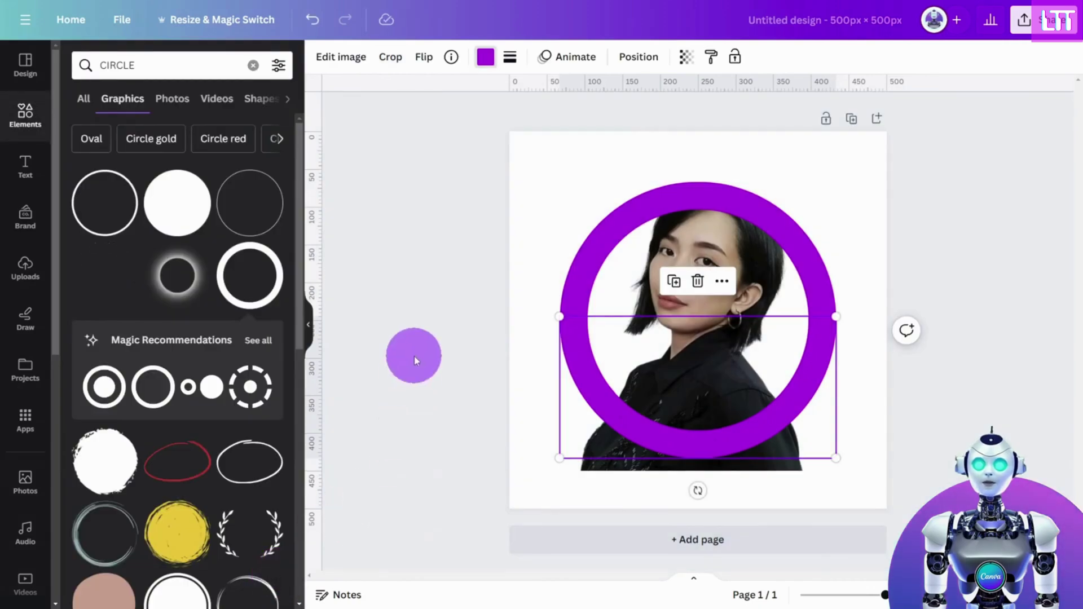
# Crop the other ring down to its upper half.
pyautogui.click(605, 233)
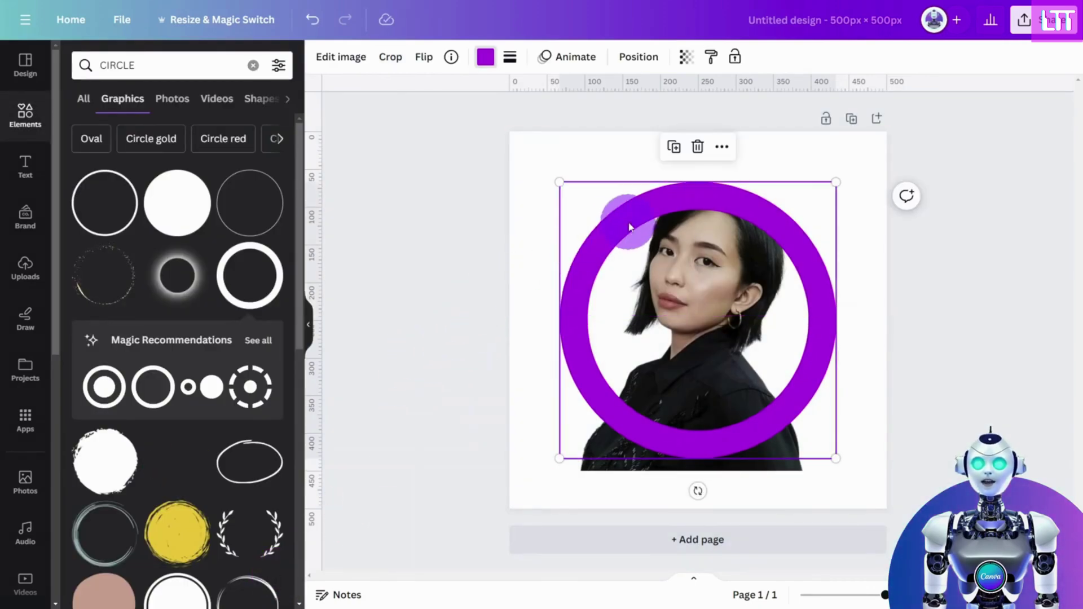
pyautogui.click(390, 57)
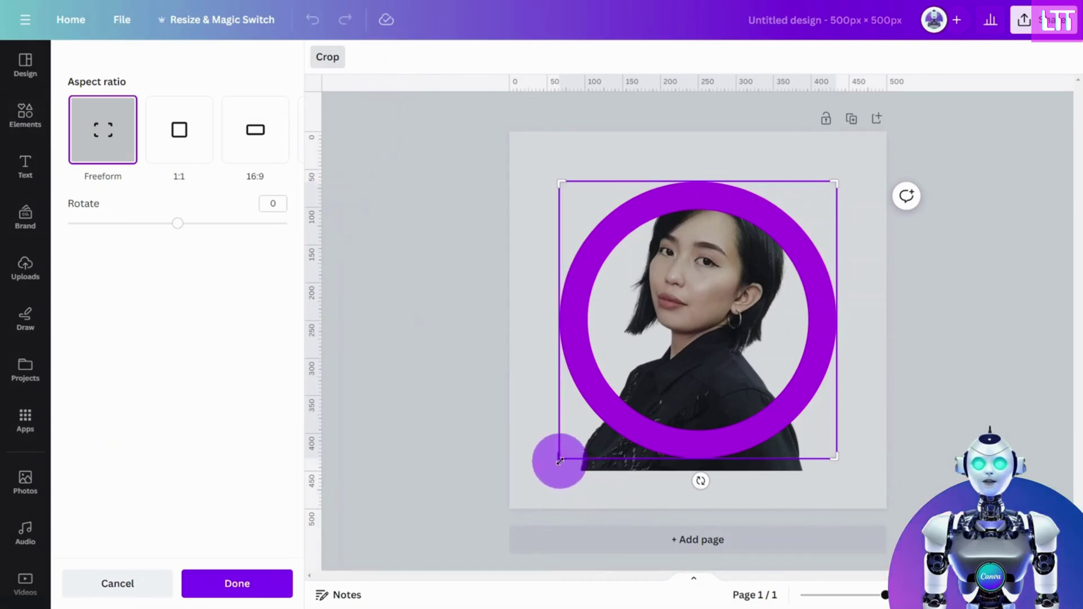
pyautogui.moveTo(560, 460); pyautogui.dragTo(529, 328)
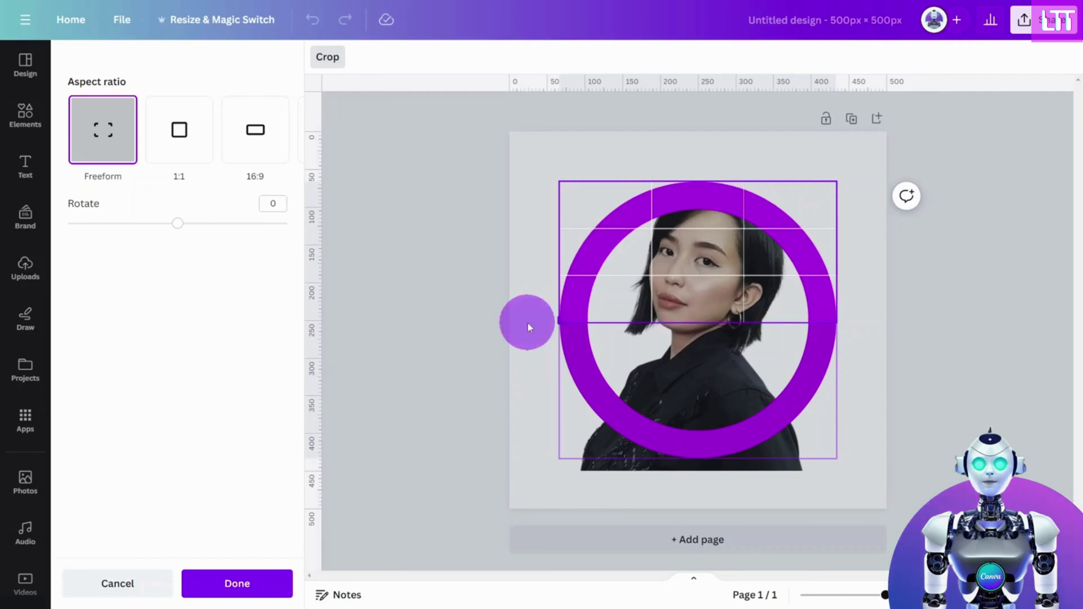
pyautogui.click(242, 584)
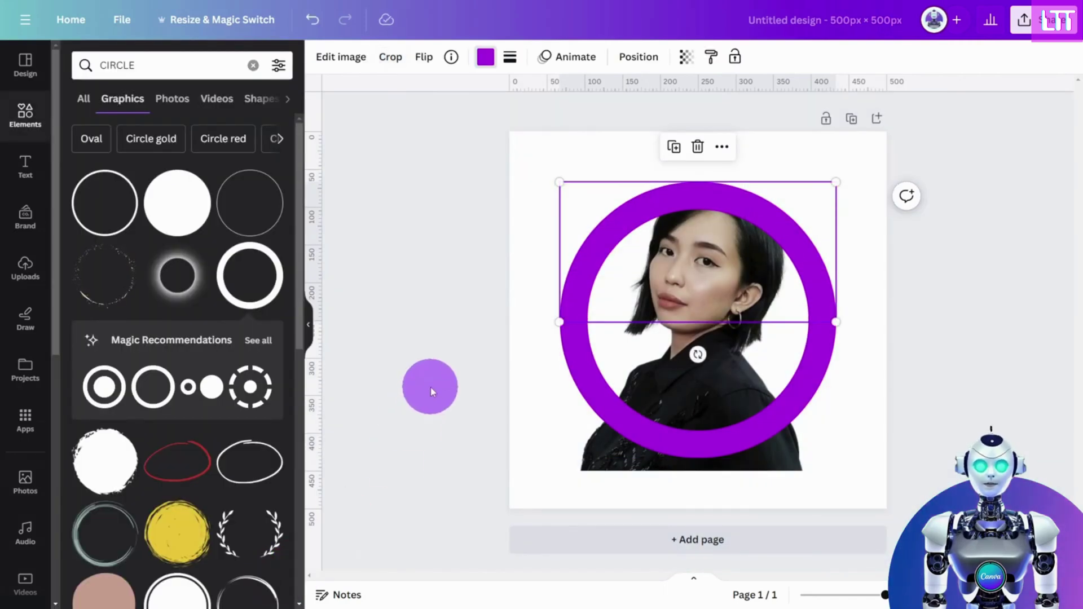
# In the Layers list, move the photo between the two ring-half layers.
pyautogui.click(431, 387)
pyautogui.click(342, 66)
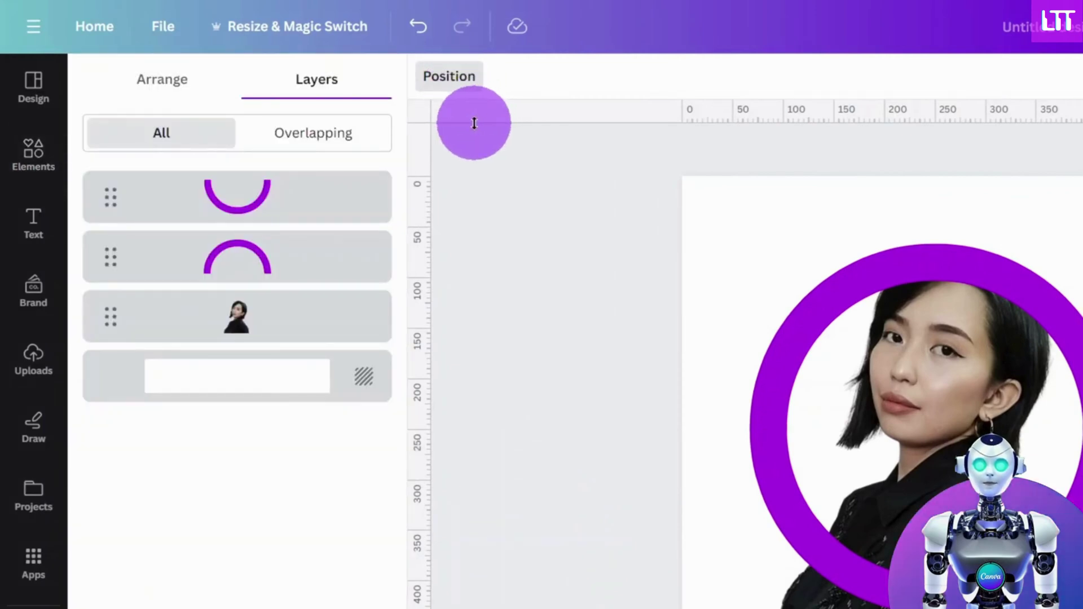
pyautogui.click(160, 307)
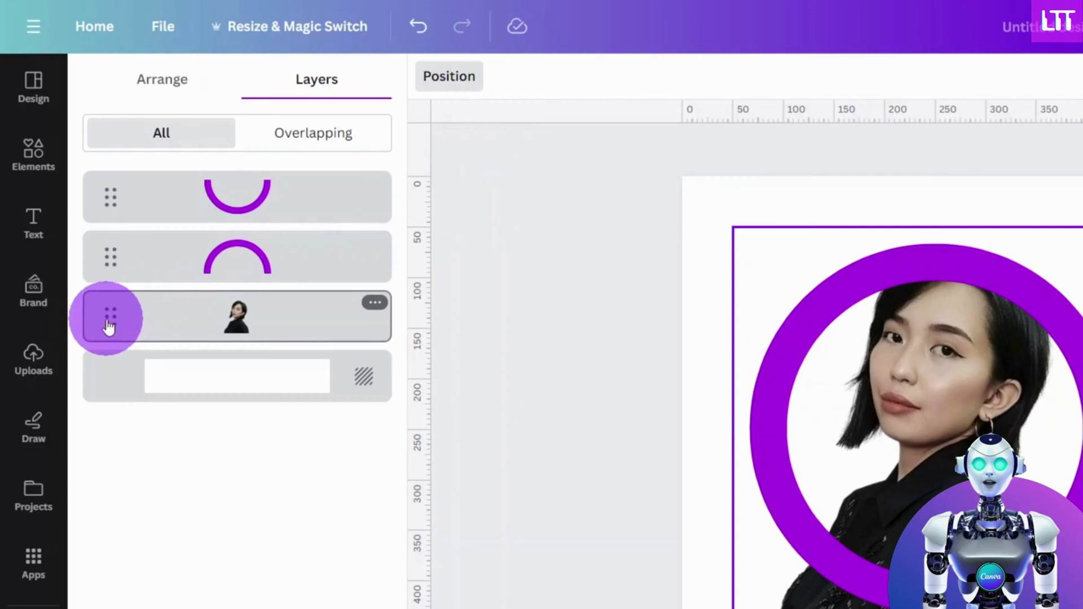
pyautogui.moveTo(109, 310); pyautogui.dragTo(103, 243)
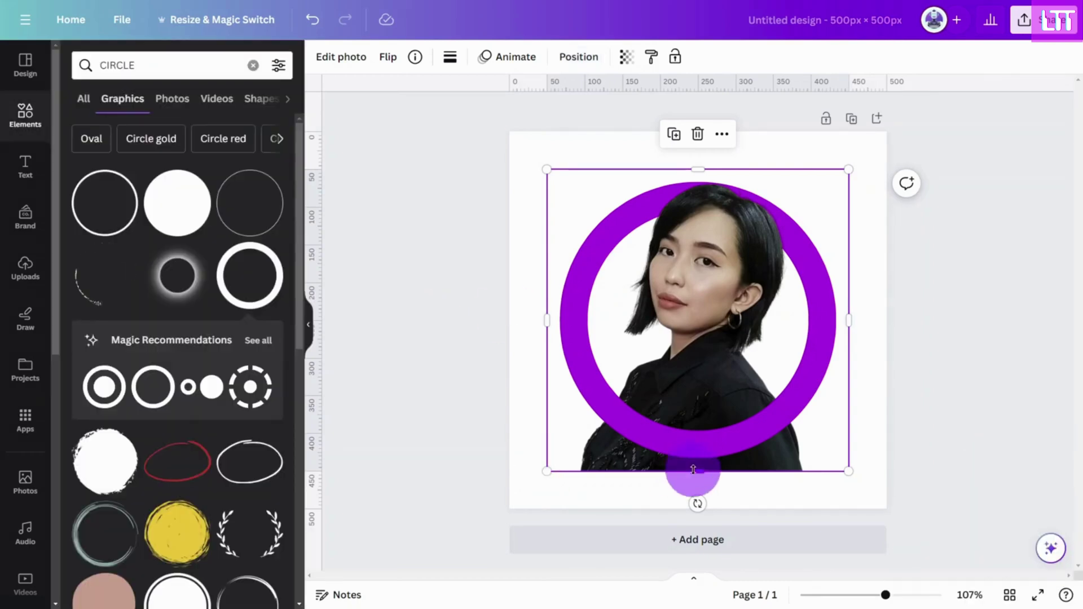
# Crop the photo's bottom, left and right edges so it fits inside the ring.
pyautogui.moveTo(696, 471); pyautogui.dragTo(698, 442)
pyautogui.moveTo(547, 306); pyautogui.dragTo(616, 289)
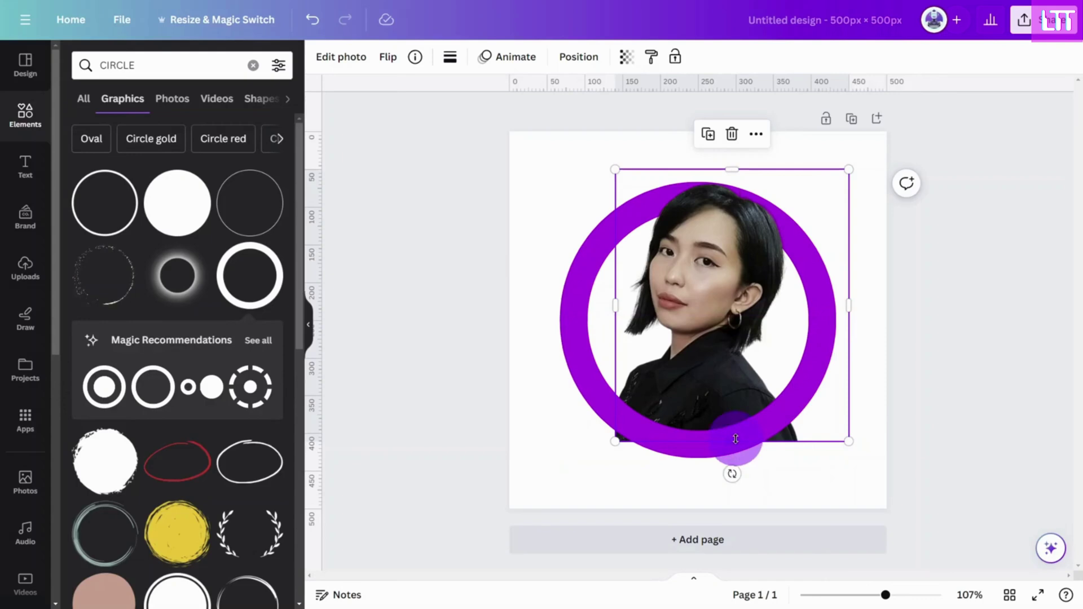
pyautogui.moveTo(733, 440); pyautogui.dragTo(737, 429)
pyautogui.moveTo(849, 304); pyautogui.dragTo(787, 300)
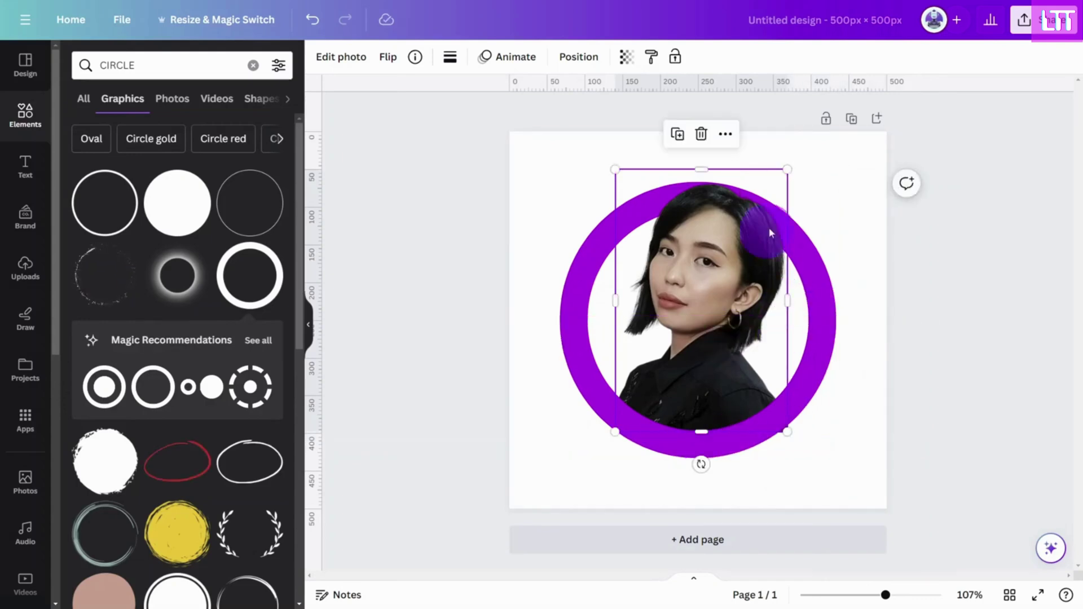
pyautogui.click(773, 171)
pyautogui.hotkey('ctrl', '+')
pyautogui.moveTo(534, 281); pyautogui.dragTo(534, 282)
pyautogui.click(882, 276)
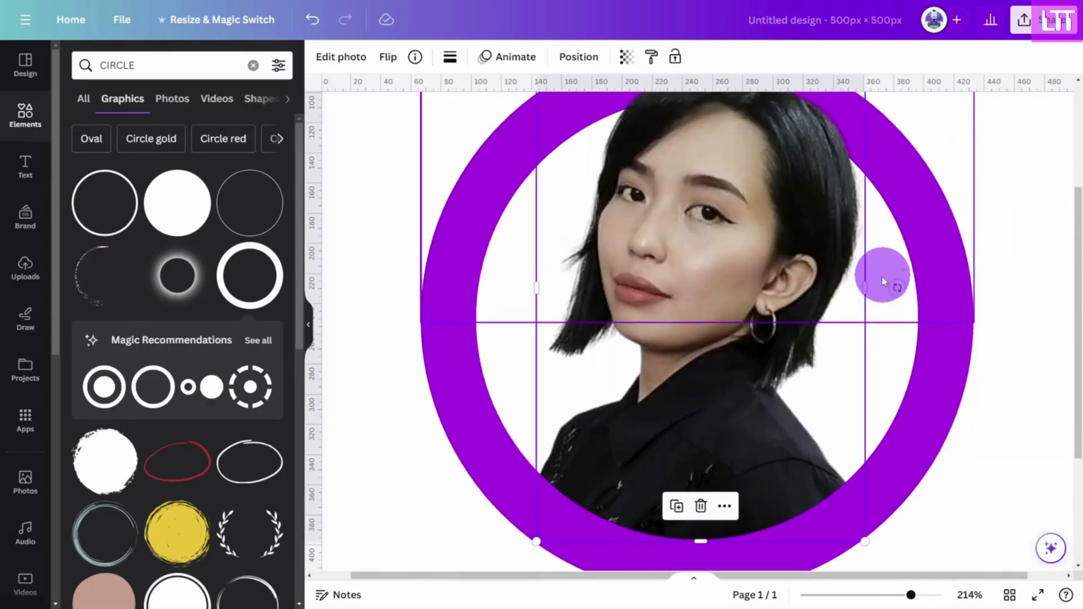
# Add a solid circle shape and enlarge it to about 292 × 292 px inside the ring.
pyautogui.click(864, 340)
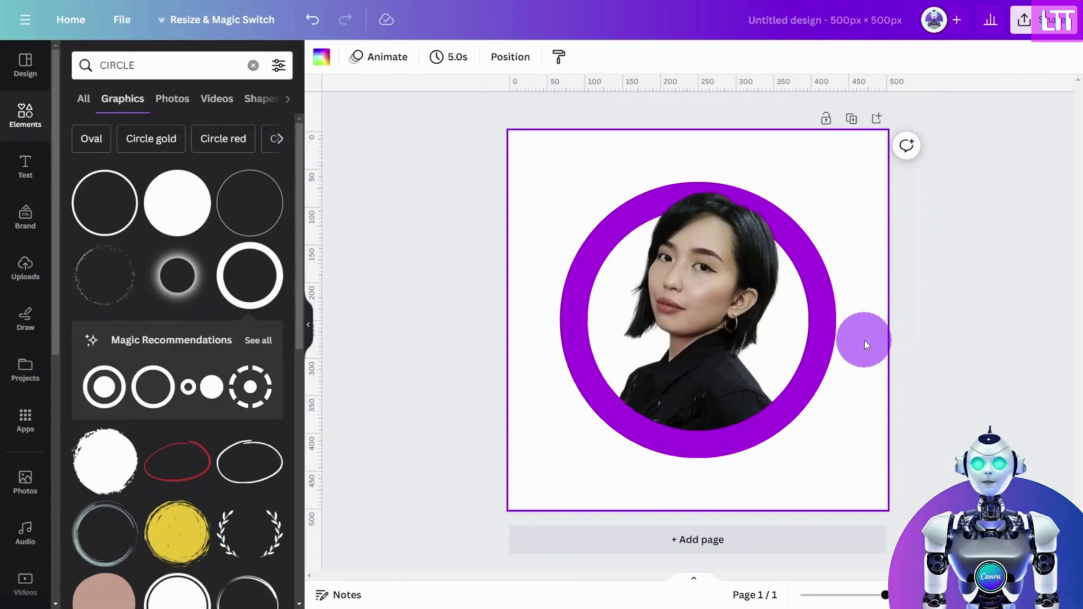
pyautogui.hotkey('ctrl', '+')
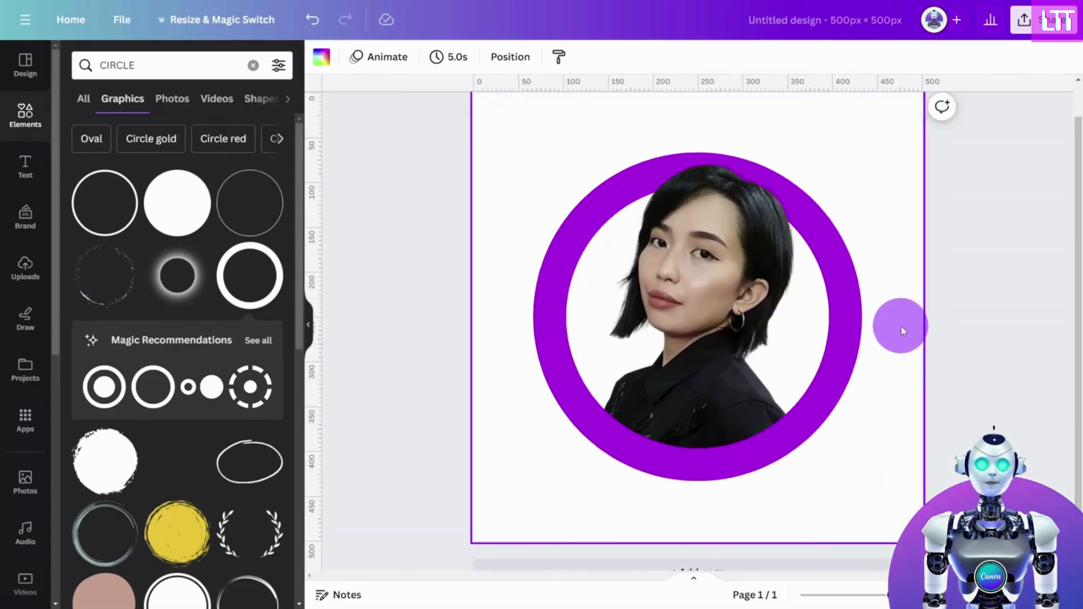
pyautogui.click(20, 116)
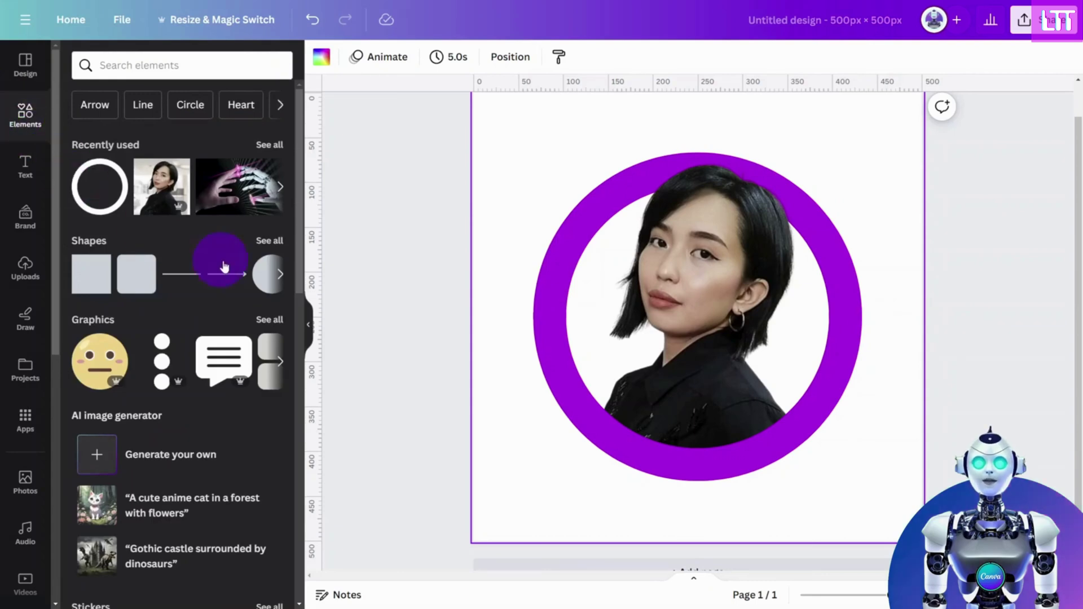
pyautogui.click(262, 284)
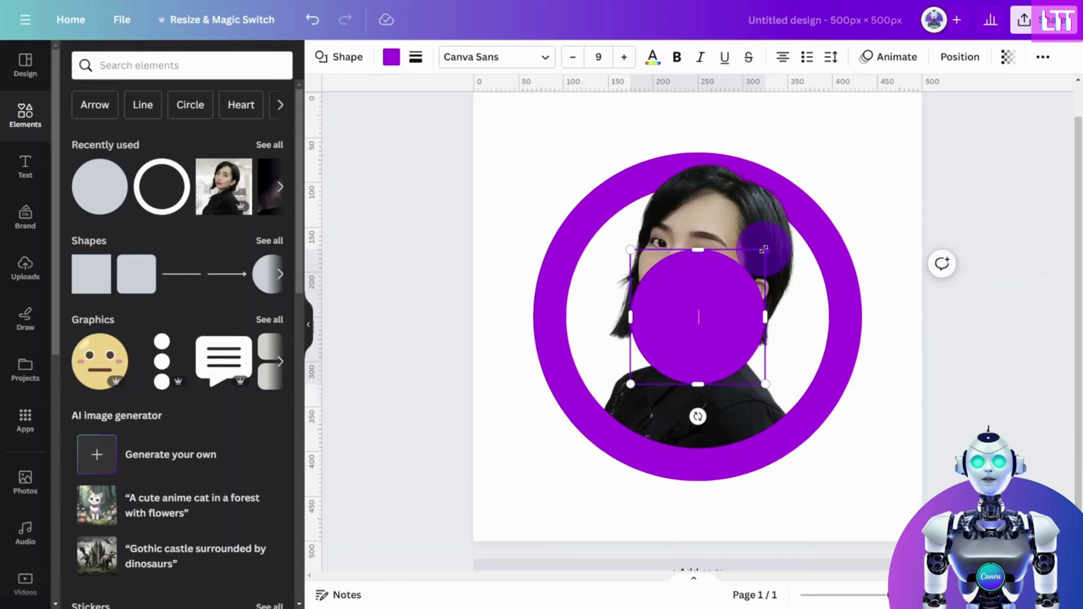
pyautogui.moveTo(764, 249); pyautogui.dragTo(837, 188)
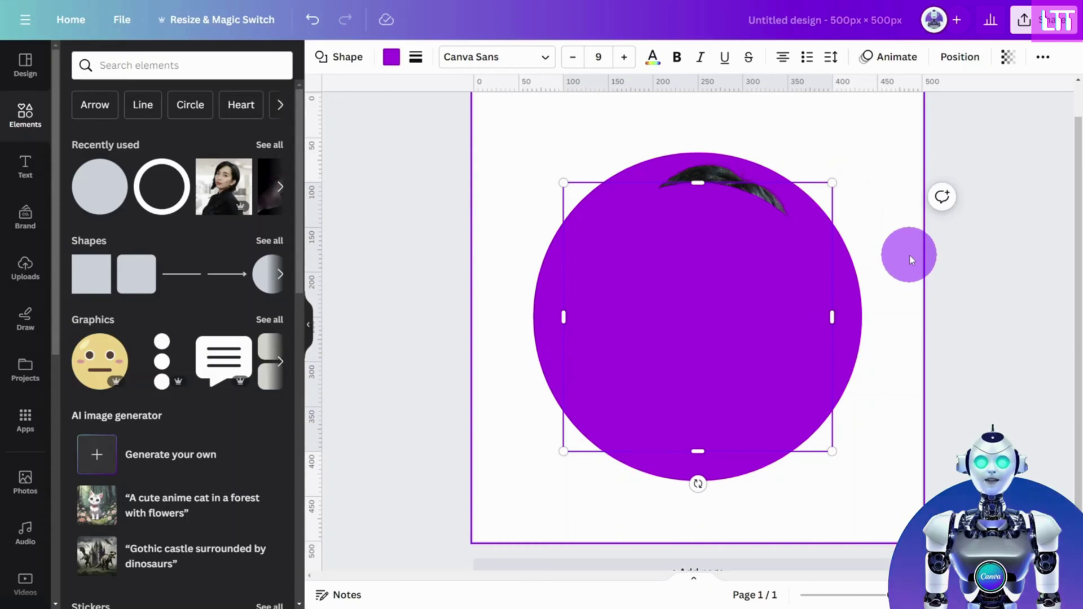
# Fill the inner circle with the purple-to-teal linear gradient.
pyautogui.click(910, 255)
pyautogui.click(712, 279)
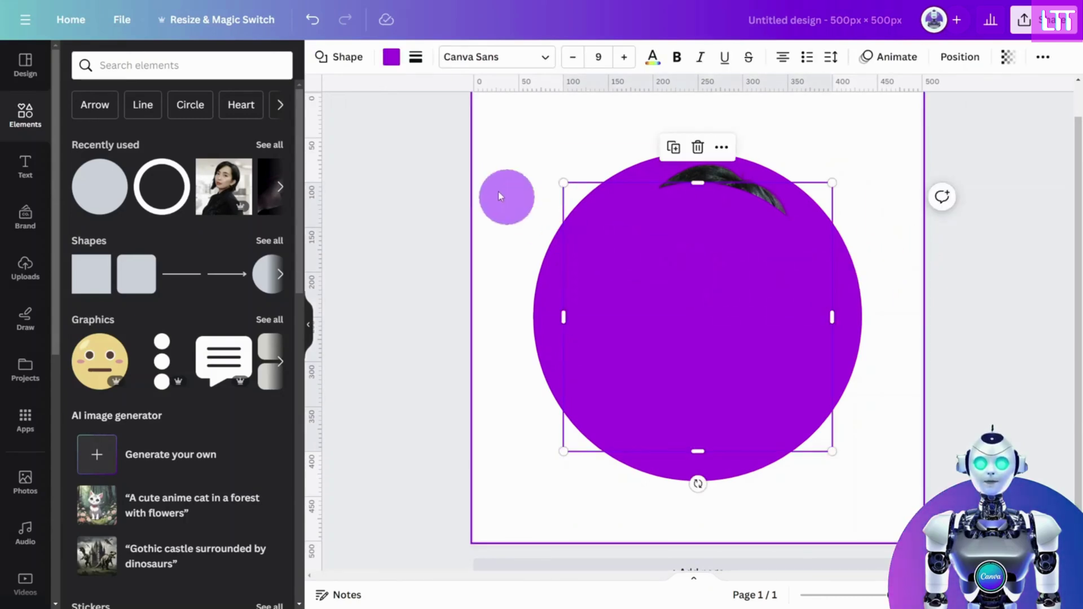
pyautogui.click(390, 57)
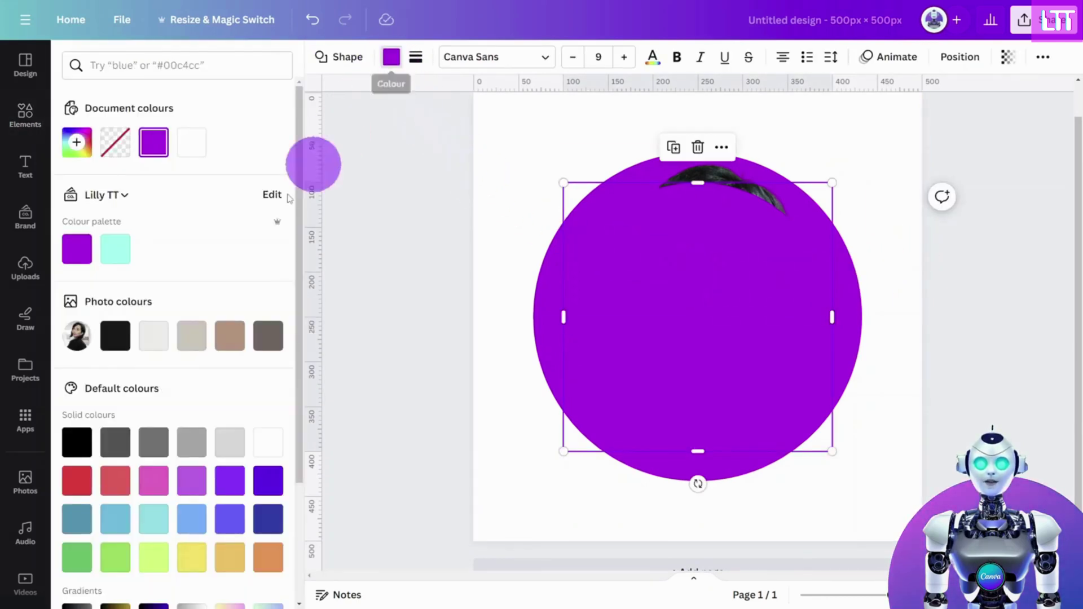
pyautogui.scroll(-3, 253, 266)
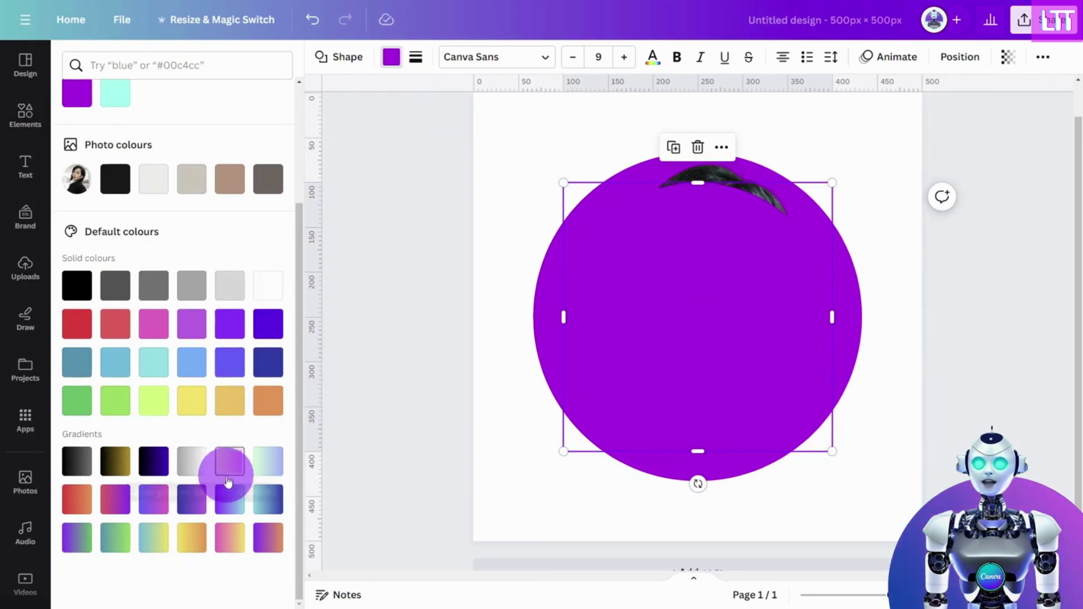
pyautogui.click(226, 504)
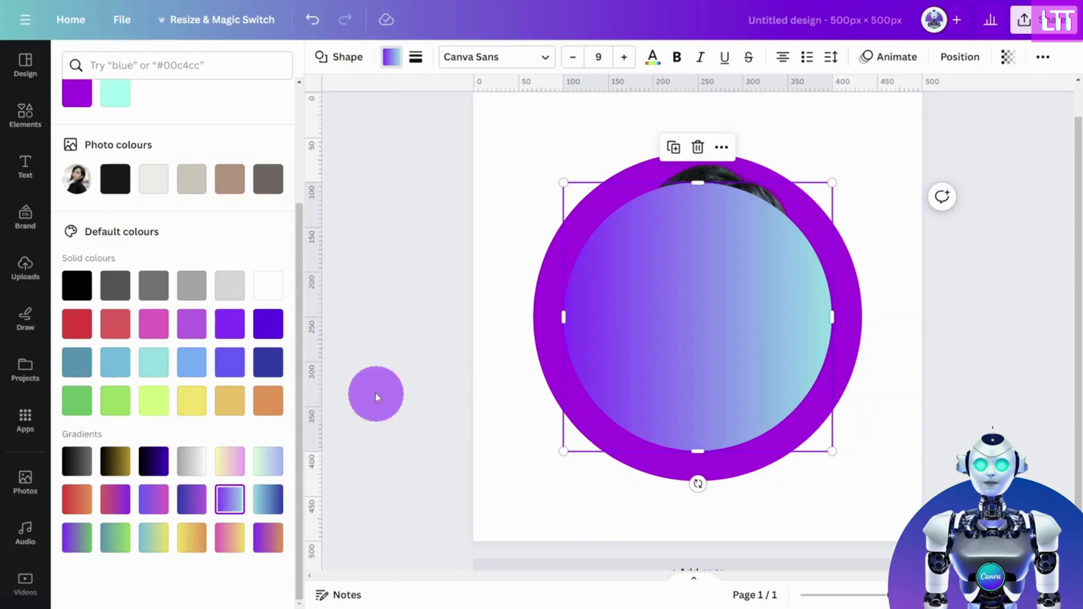
# Add a 'CIRCLE SHADOW' graphic and enlarge it to about 291 × 291 px over the gradient circle.
pyautogui.click(13, 125)
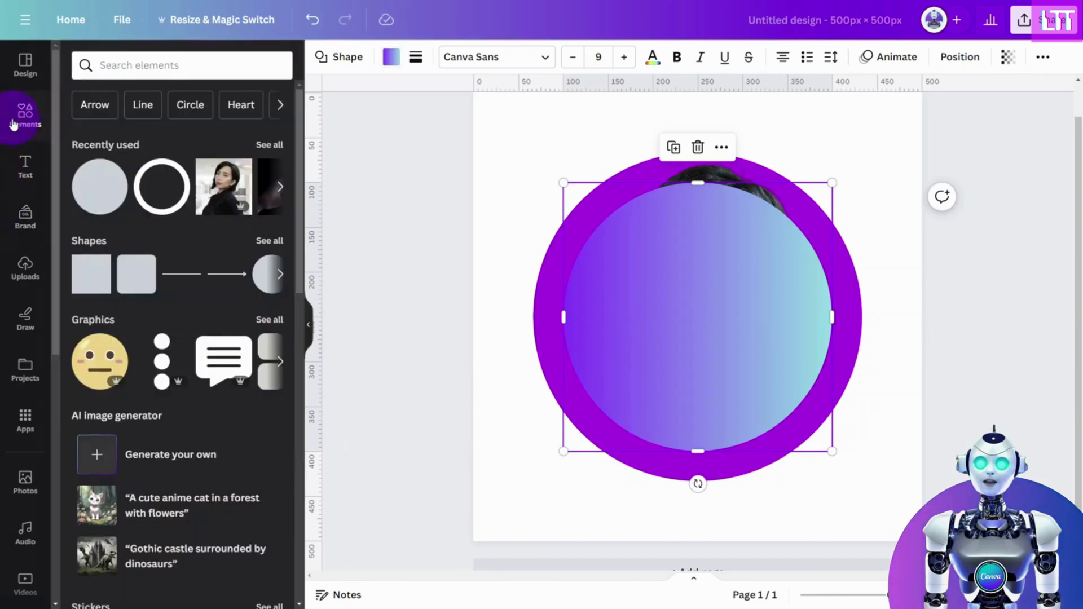
pyautogui.click(133, 66)
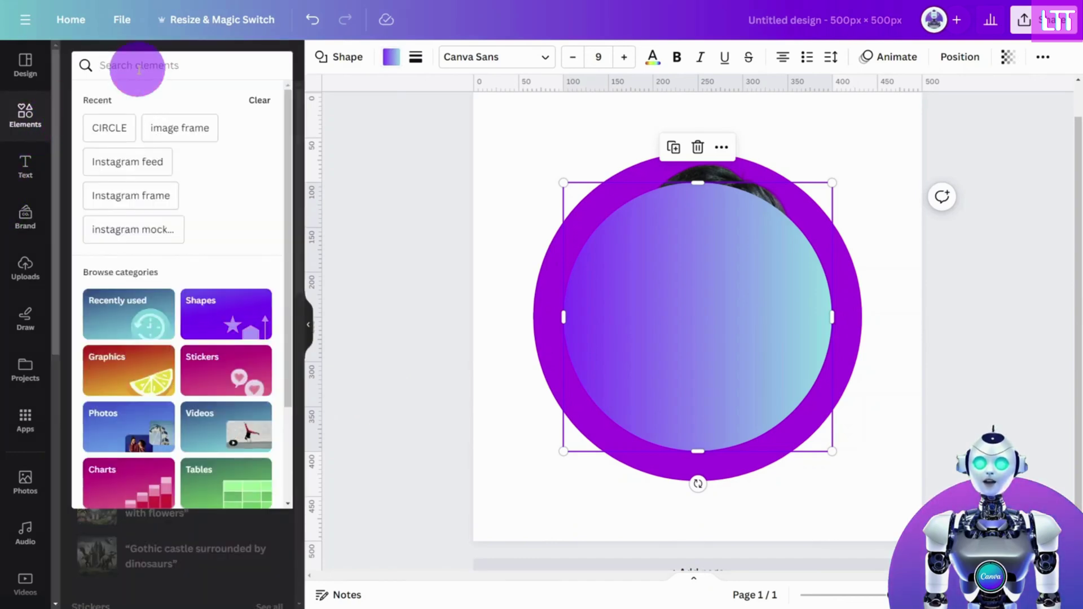
pyautogui.write('CIRCLE SHADOW')
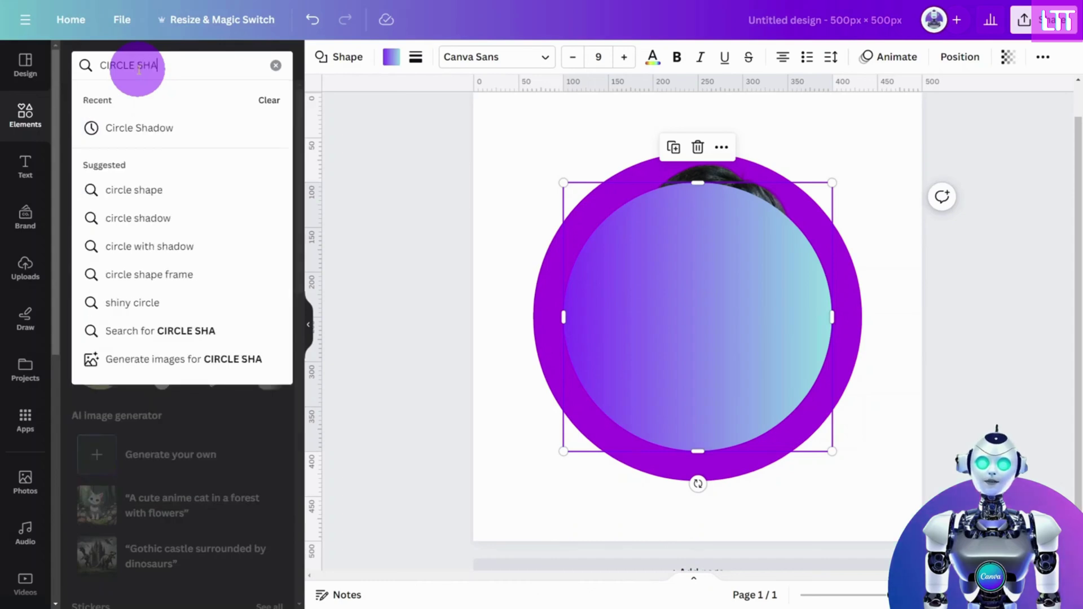
pyautogui.press('Return')
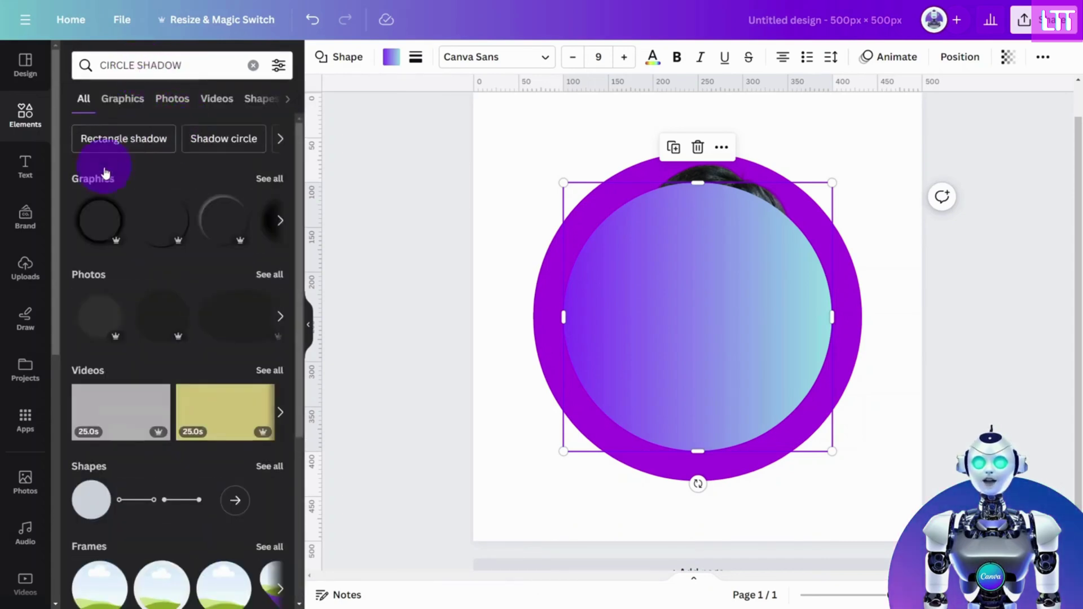
pyautogui.click(122, 100)
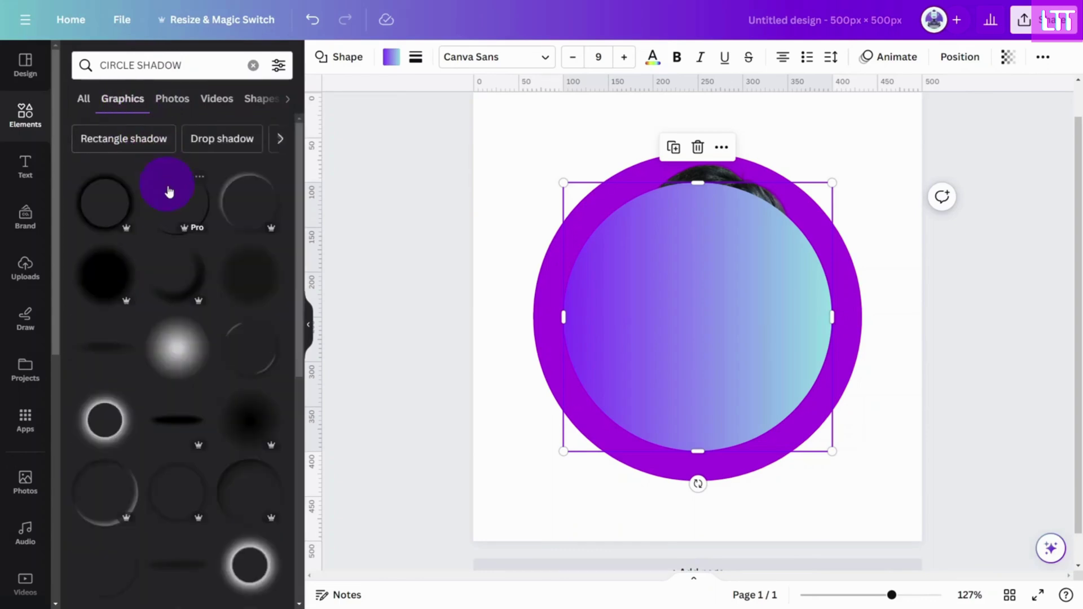
pyautogui.click(271, 477)
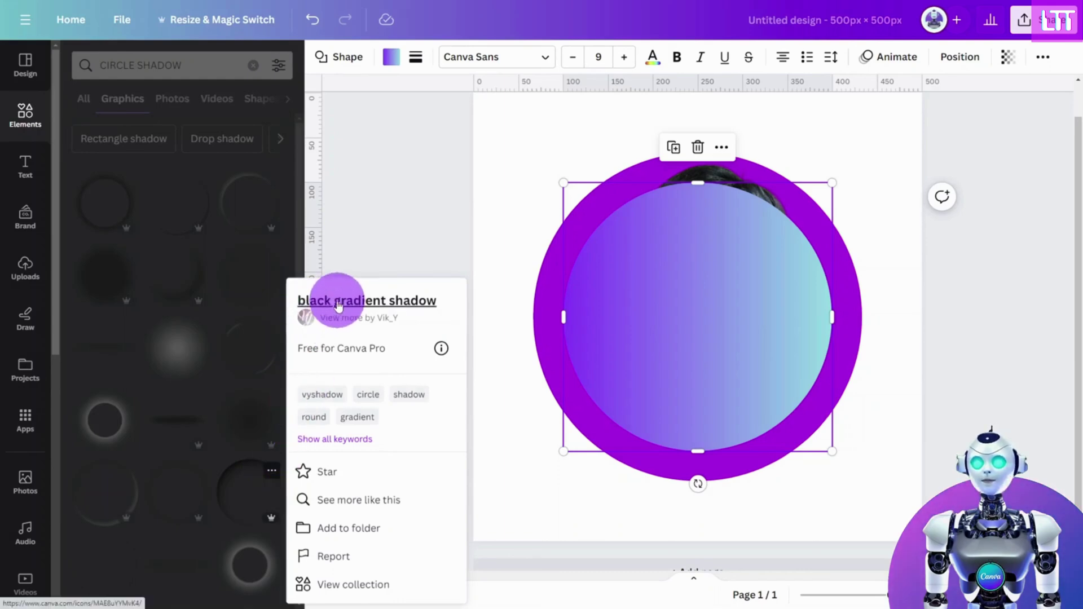
pyautogui.click(244, 493)
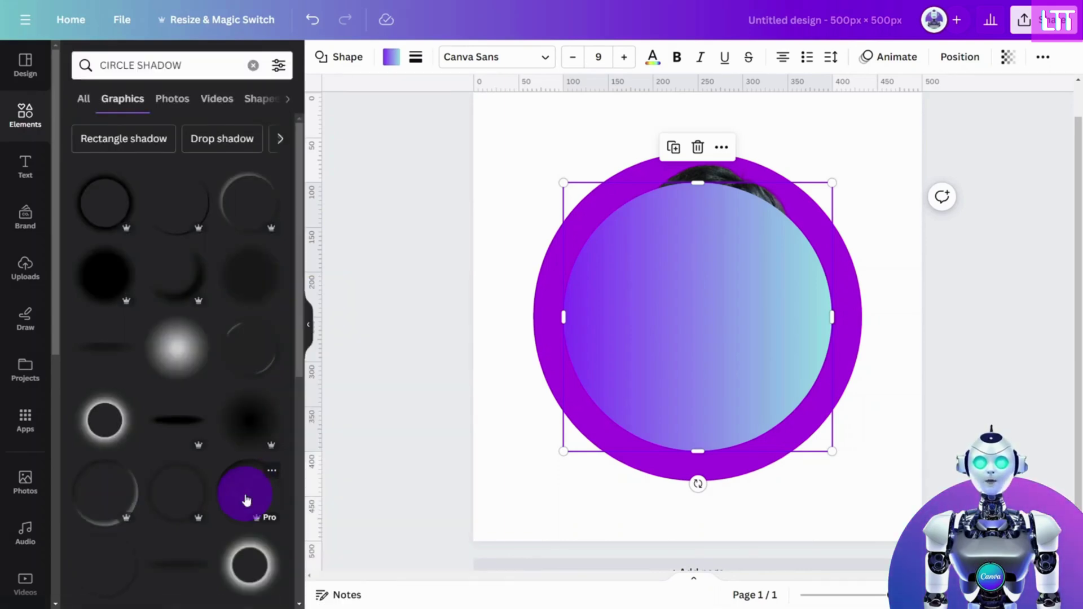
pyautogui.click(246, 500)
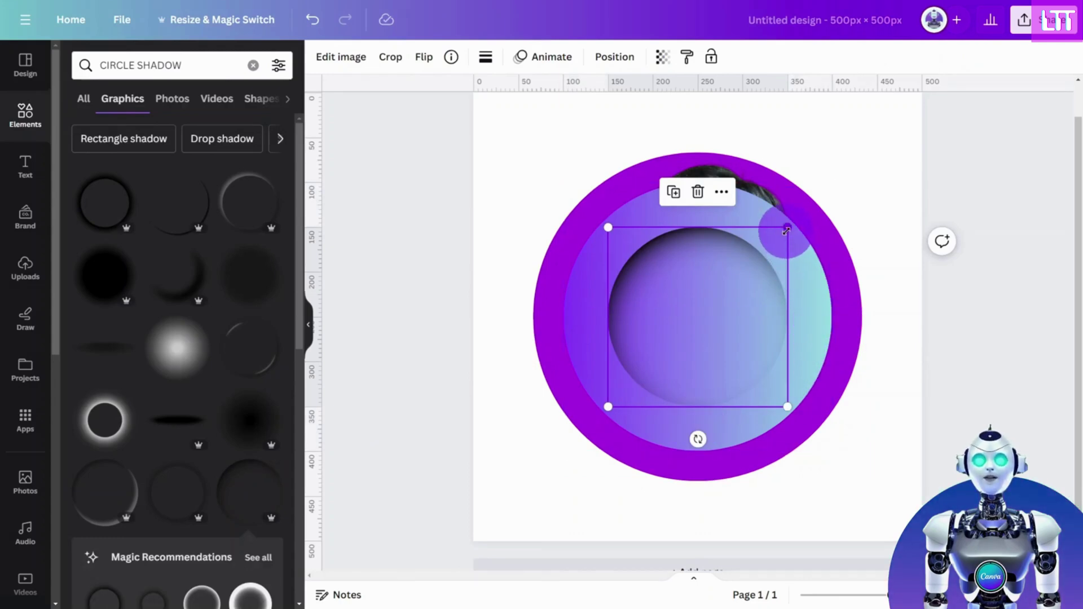
pyautogui.moveTo(787, 231); pyautogui.dragTo(833, 182)
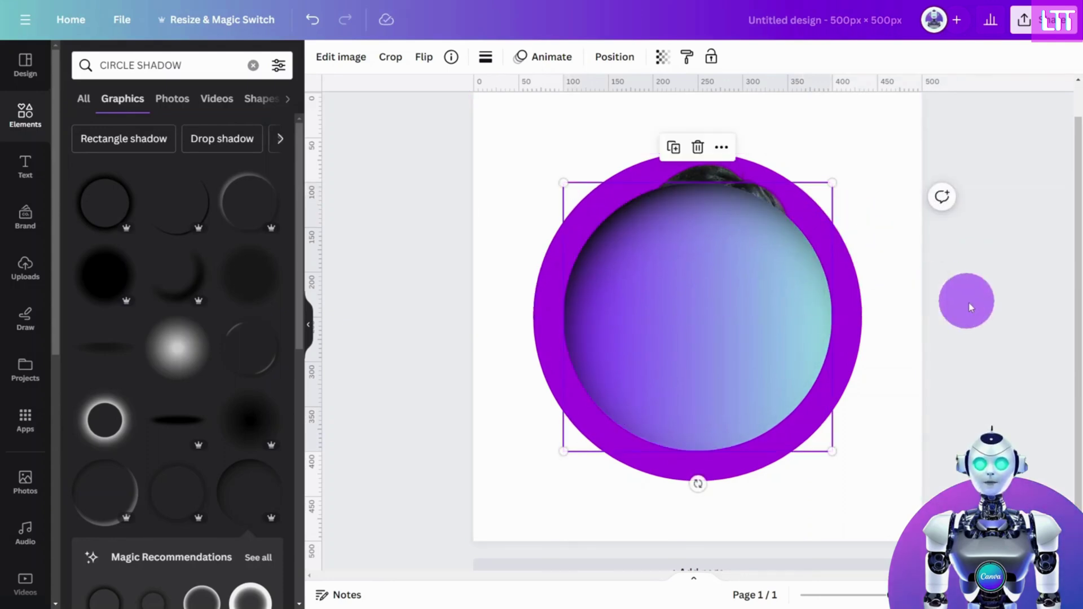
# In Layers, move the gradient circle and shadow rows below the photo layer.
pyautogui.click(618, 57)
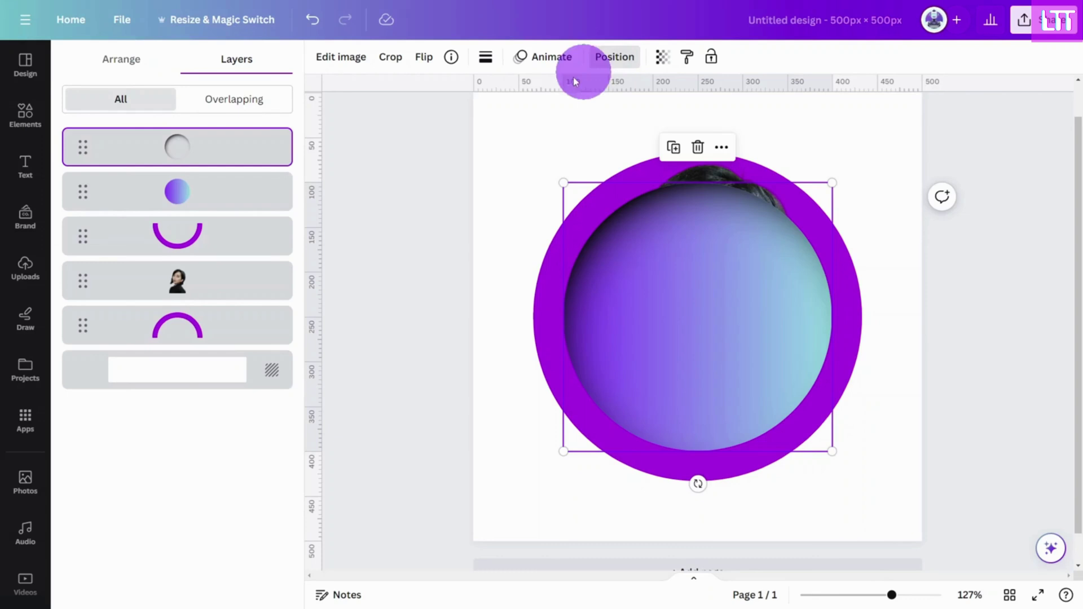
pyautogui.moveTo(213, 197); pyautogui.dragTo(217, 347)
pyautogui.moveTo(242, 139); pyautogui.dragTo(256, 290)
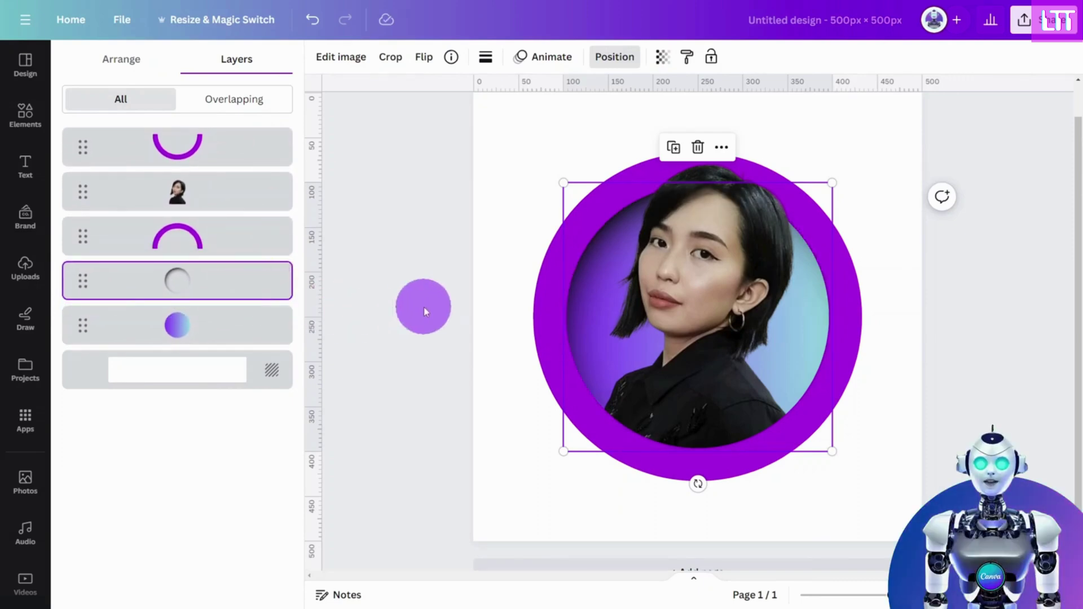
# Search Elements for 'NEON CIRCLE' and add the cyan neon circle graphic.
pyautogui.click(23, 124)
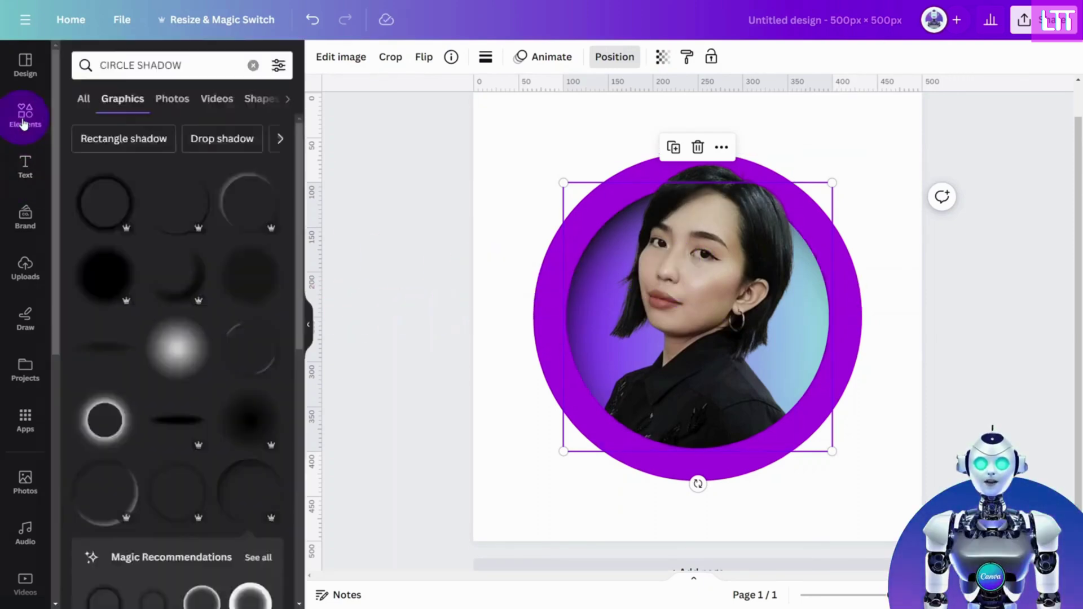
pyautogui.click(24, 124)
pyautogui.click(111, 63)
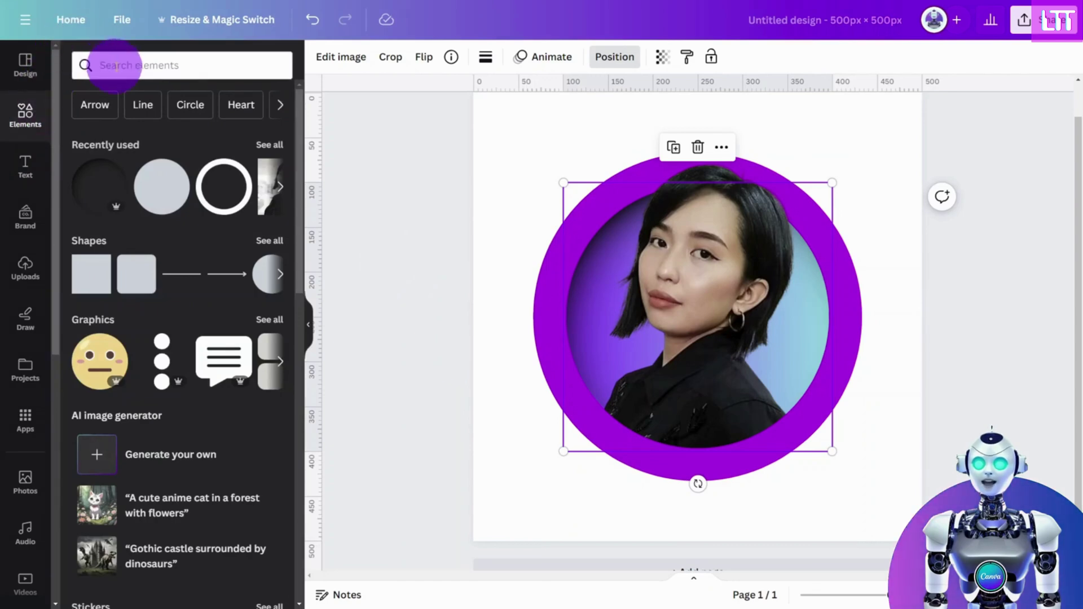
pyautogui.write('NEON CIR')
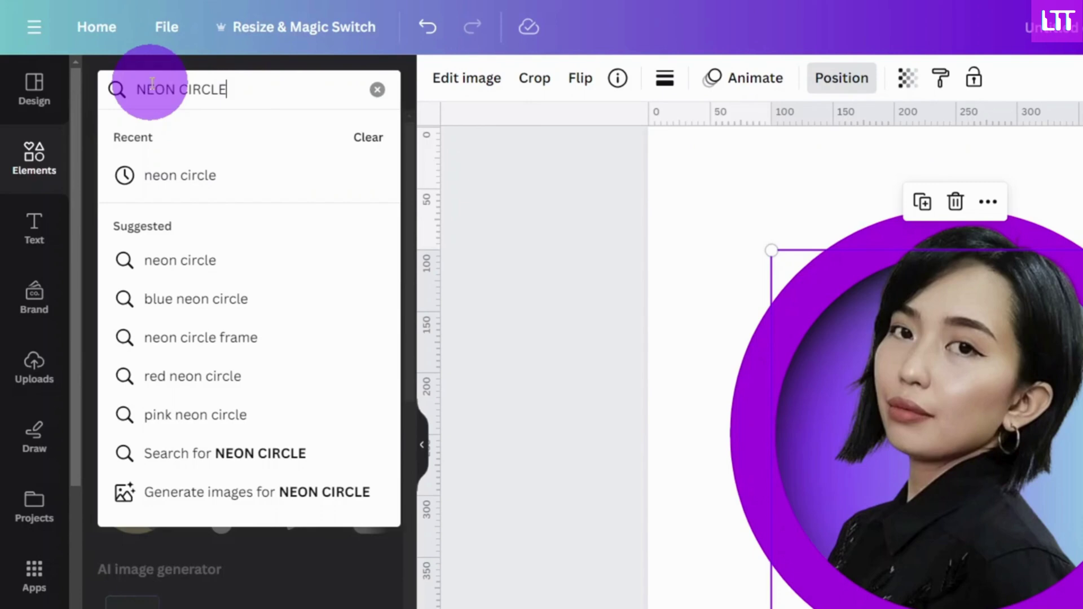
pyautogui.write('CLE')
pyautogui.press('Return')
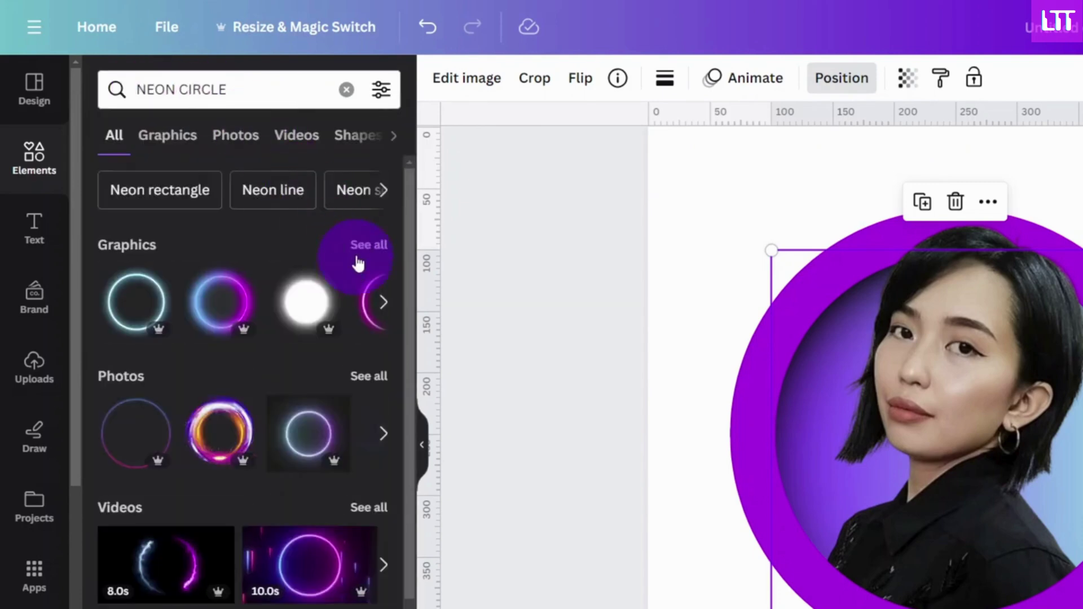
pyautogui.click(360, 248)
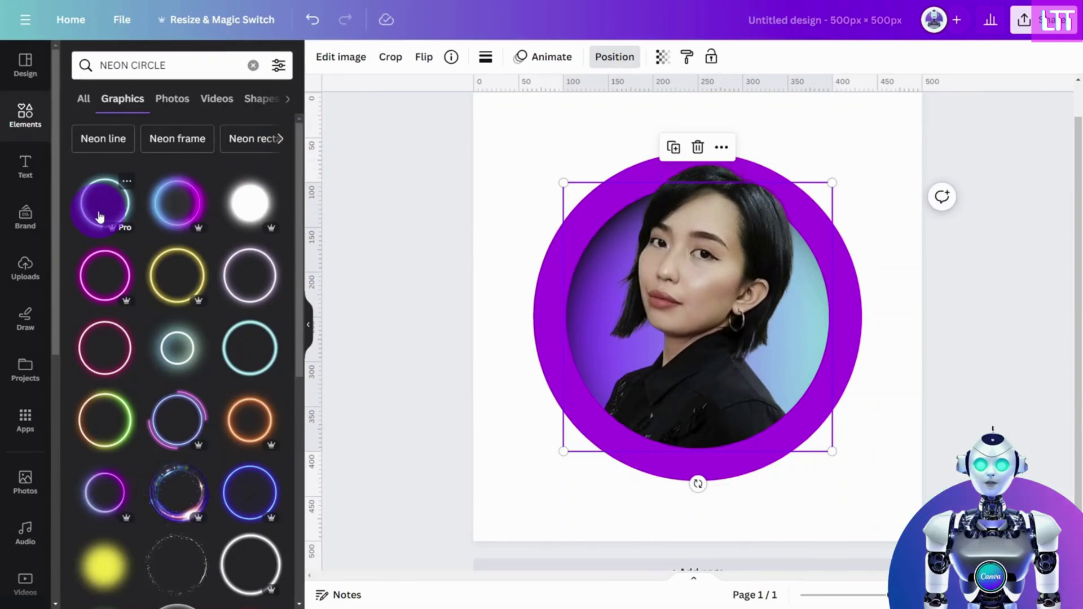
pyautogui.click(100, 217)
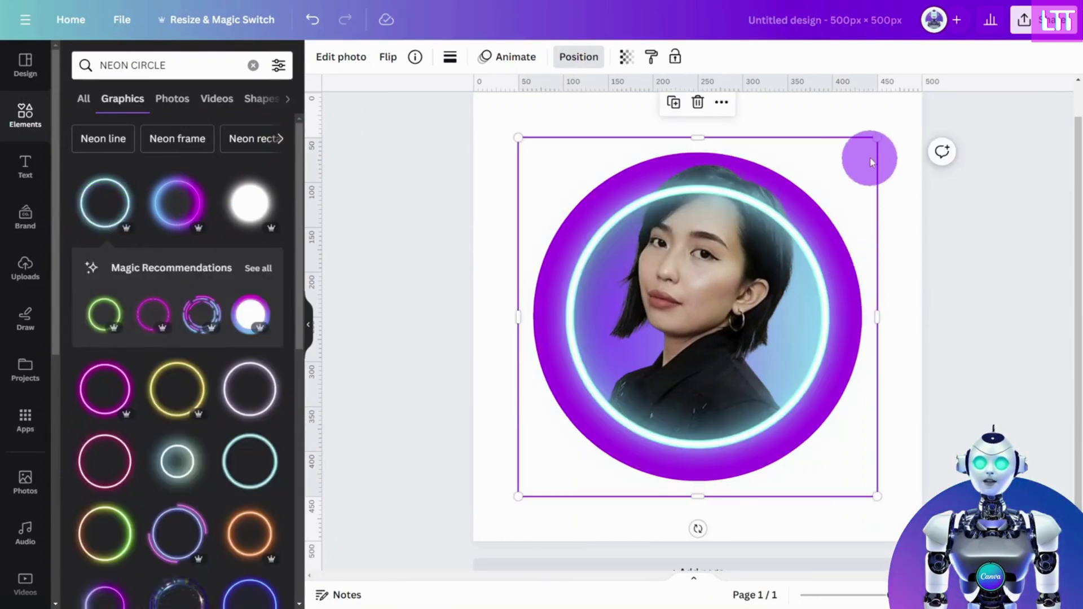
# Stretch the neon circle to 500 × 500 px and send it to the bottom layer.
pyautogui.moveTo(874, 145); pyautogui.dragTo(931, 97)
pyautogui.click(449, 56)
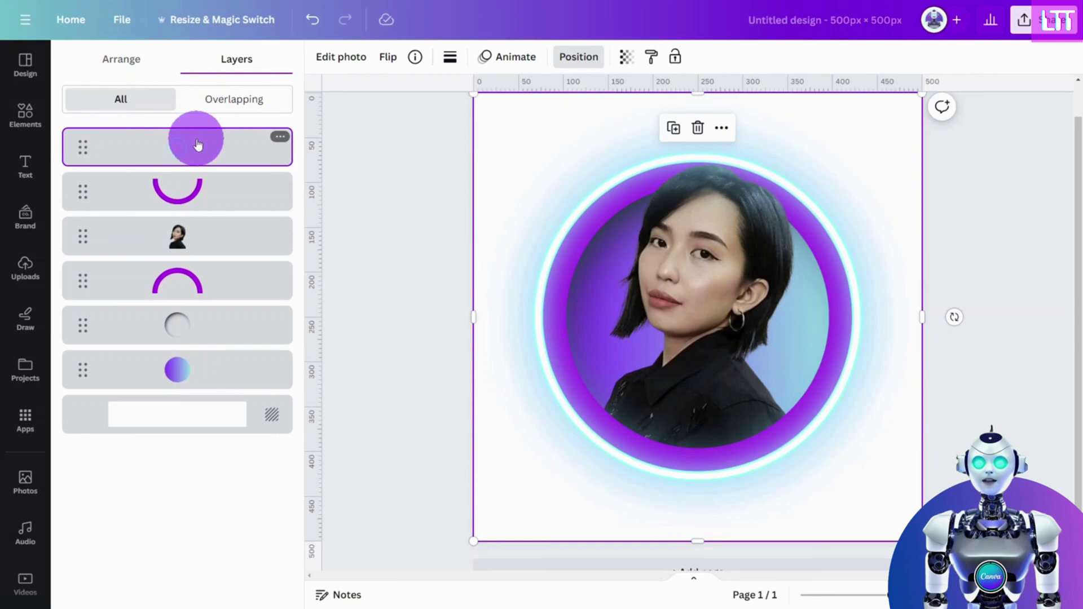
pyautogui.moveTo(198, 145); pyautogui.dragTo(213, 383)
# Give the page background a custom dark navy colour, #1A3470, replacing white.
pyautogui.press('Escape')
pyautogui.click(321, 57)
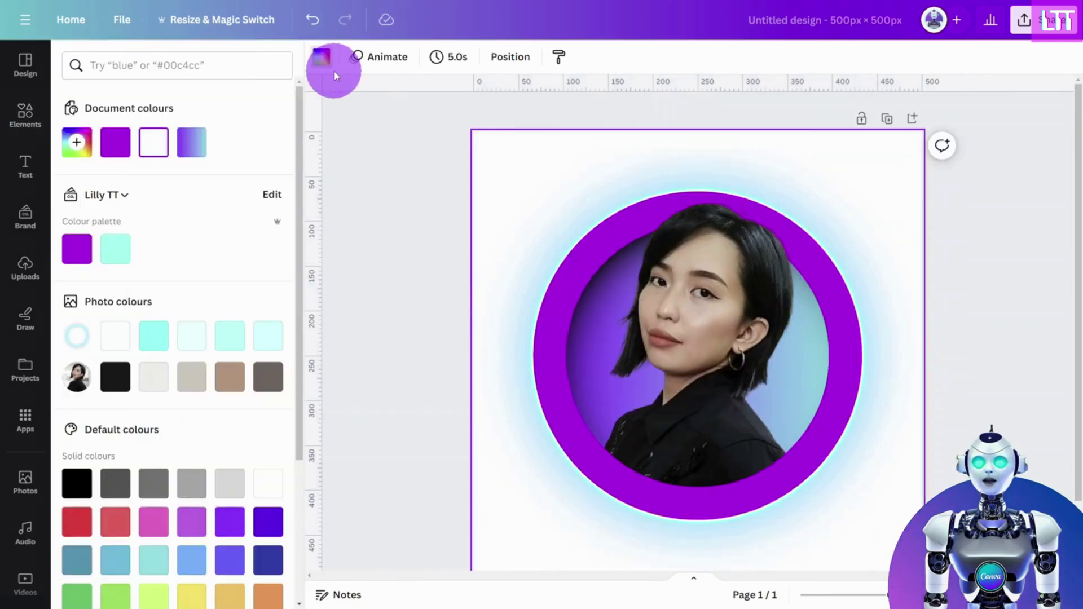
pyautogui.click(68, 148)
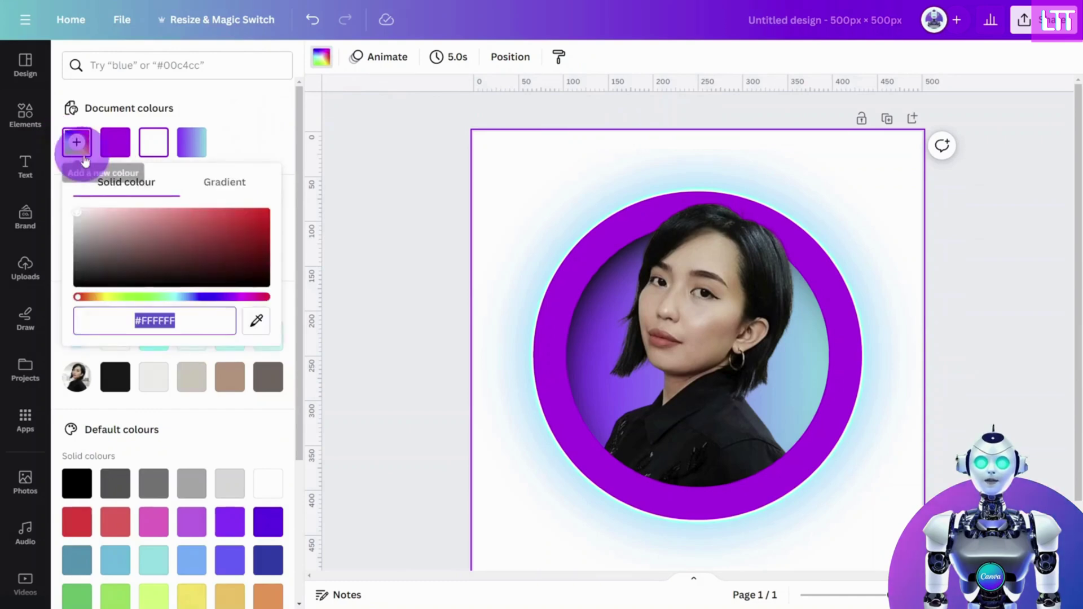
pyautogui.click(191, 297)
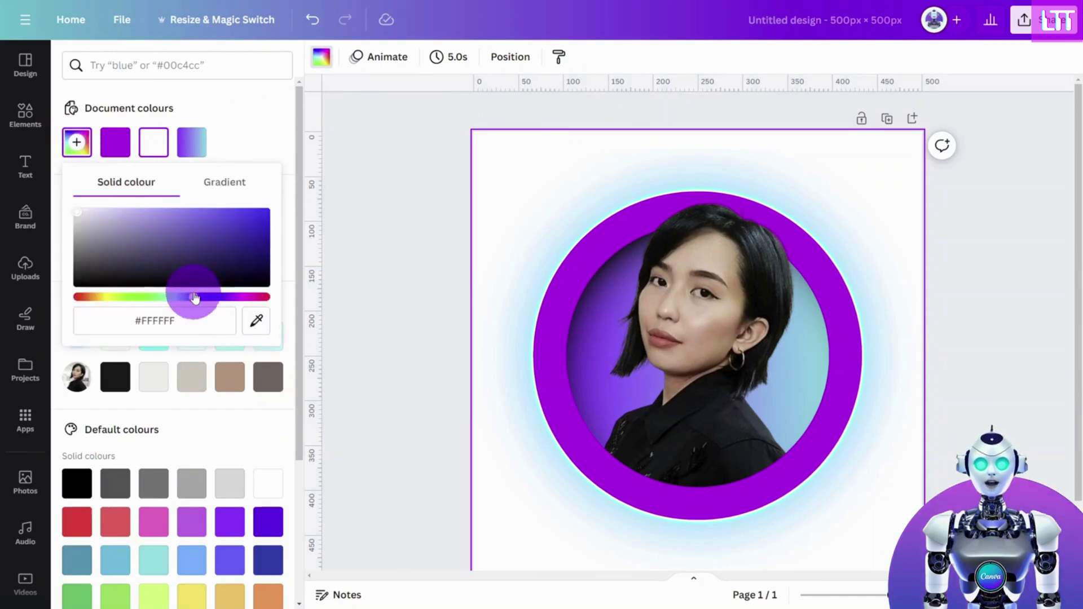
pyautogui.click(223, 251)
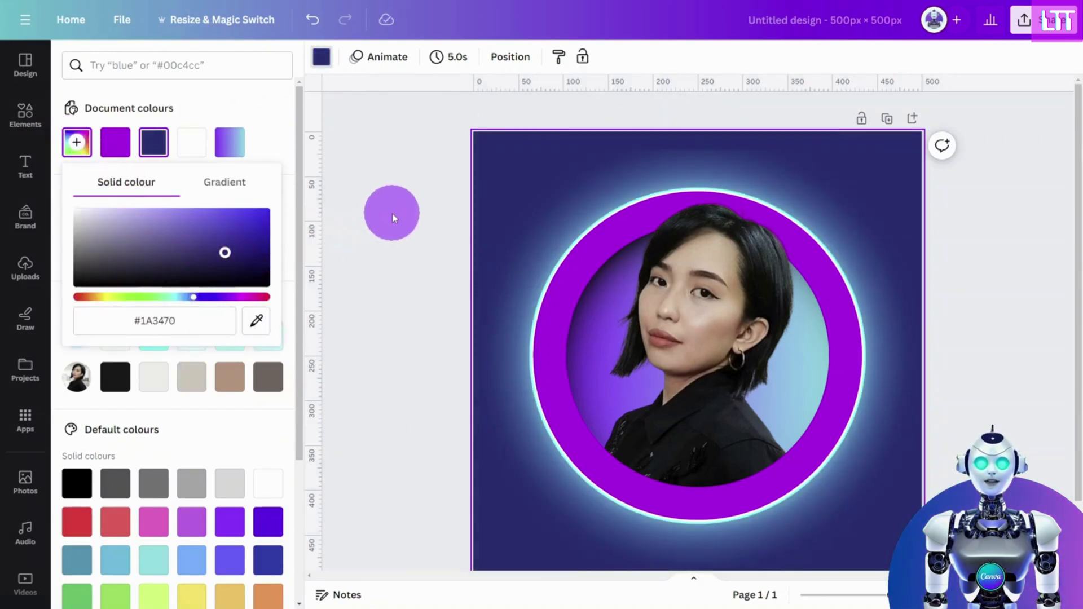